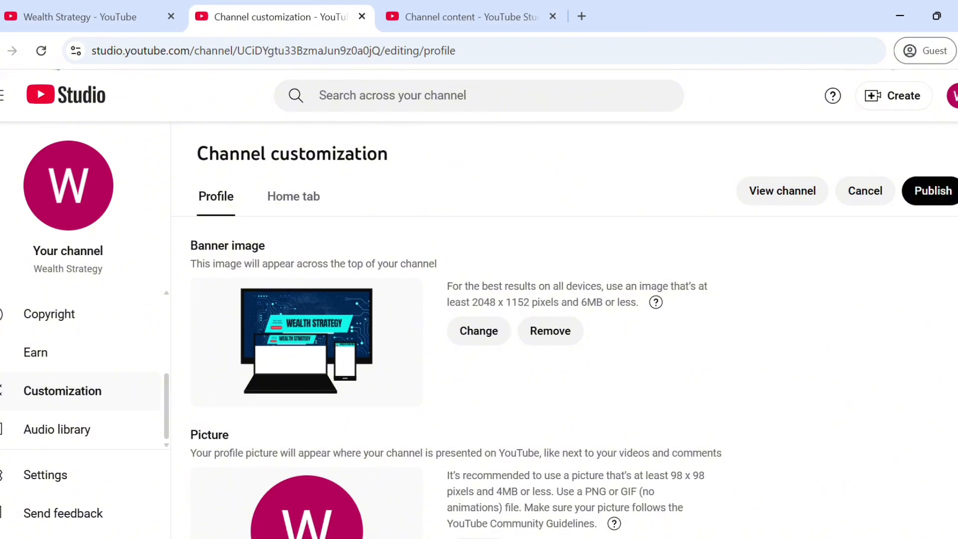
Step: Scroll to the Description box and fill in the 706-character Wealth Strategy welcome text
scroll(564, 334, down, 5)
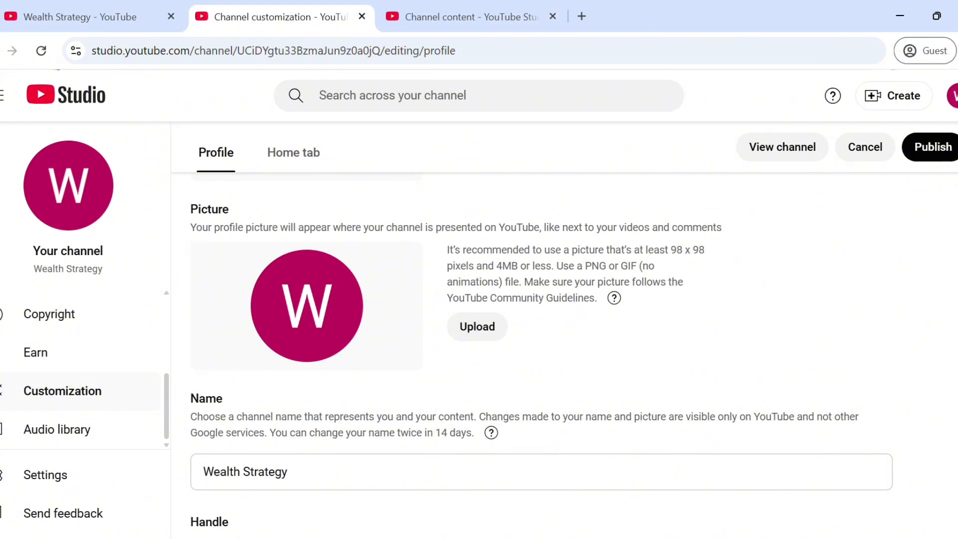
scroll(542, 349, down, 5)
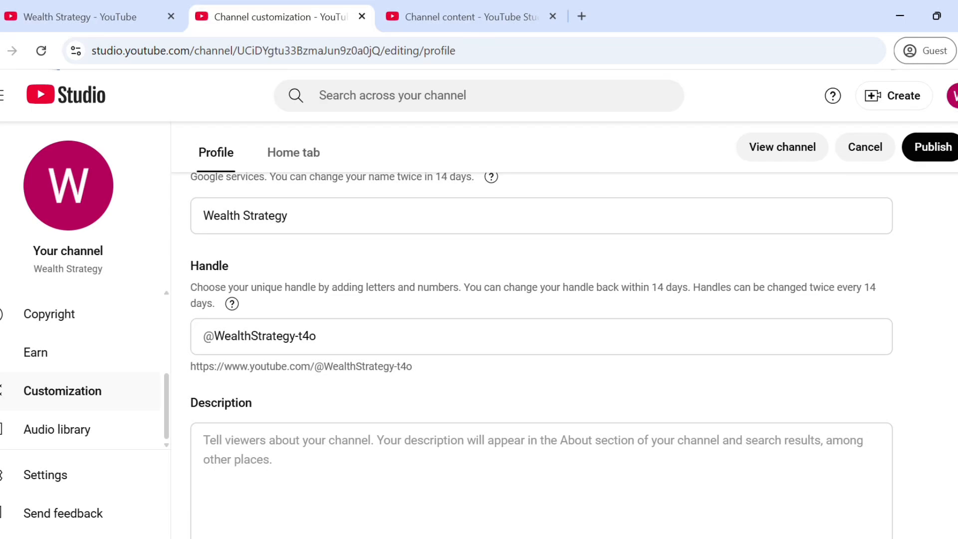
scroll(542, 350, down, 4)
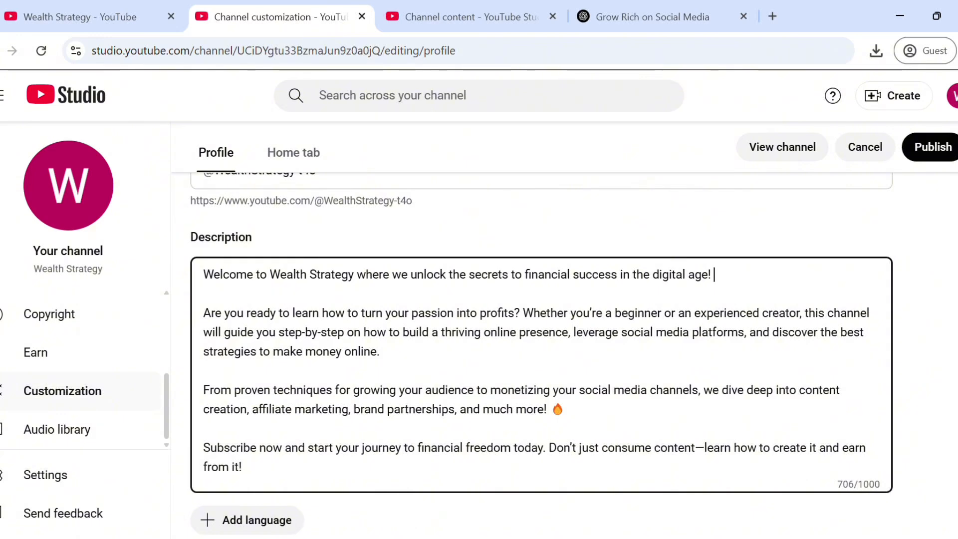
scroll(500, 457, down, 4)
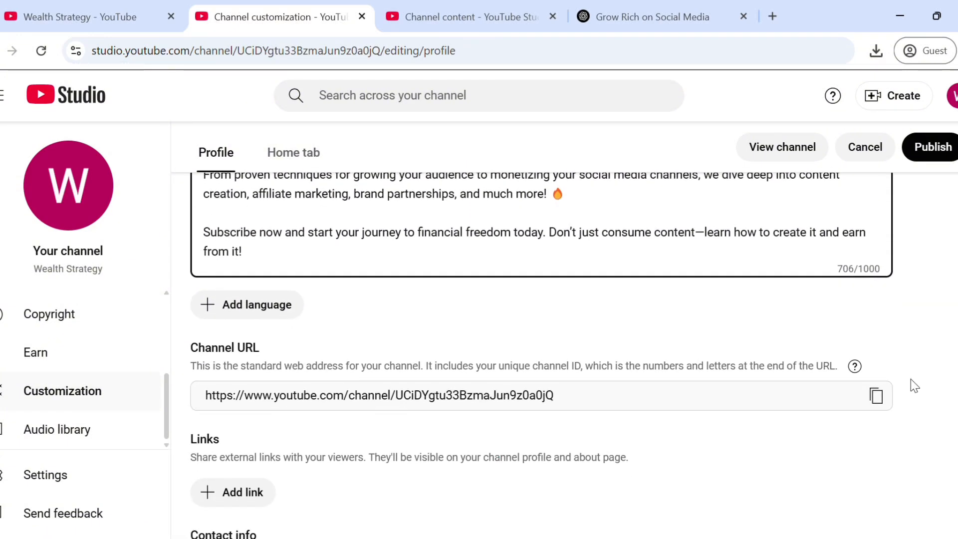
click(267, 307)
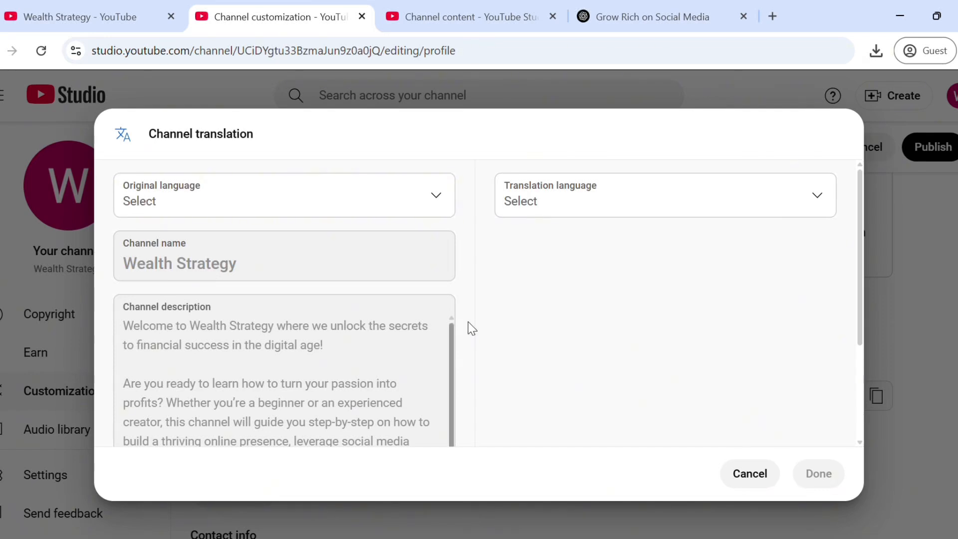
click(818, 192)
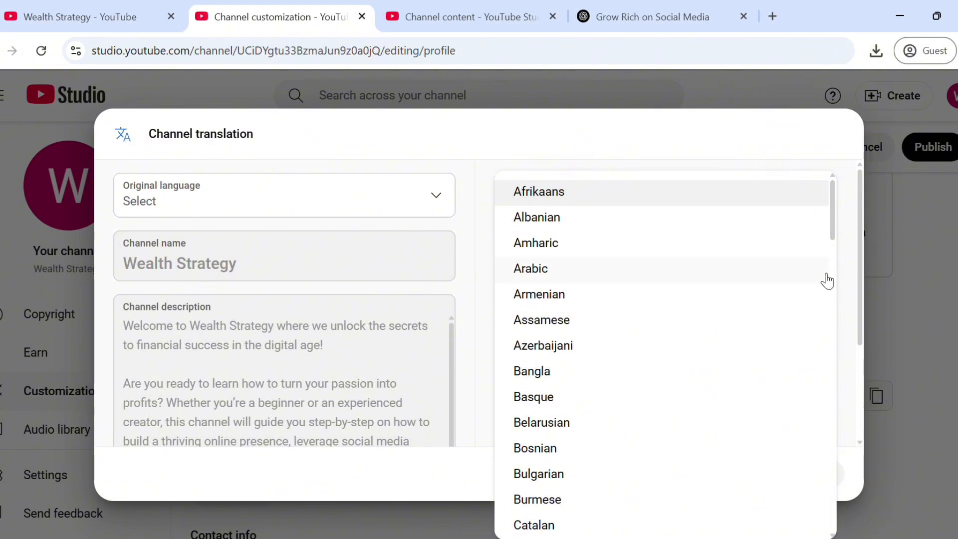
drag(834, 216, 859, 298)
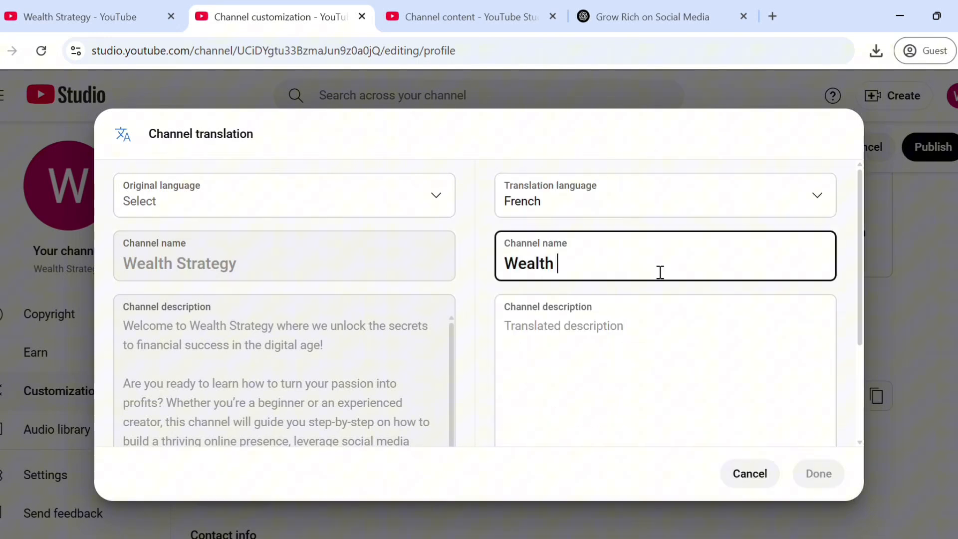
text(Str)
click(761, 474)
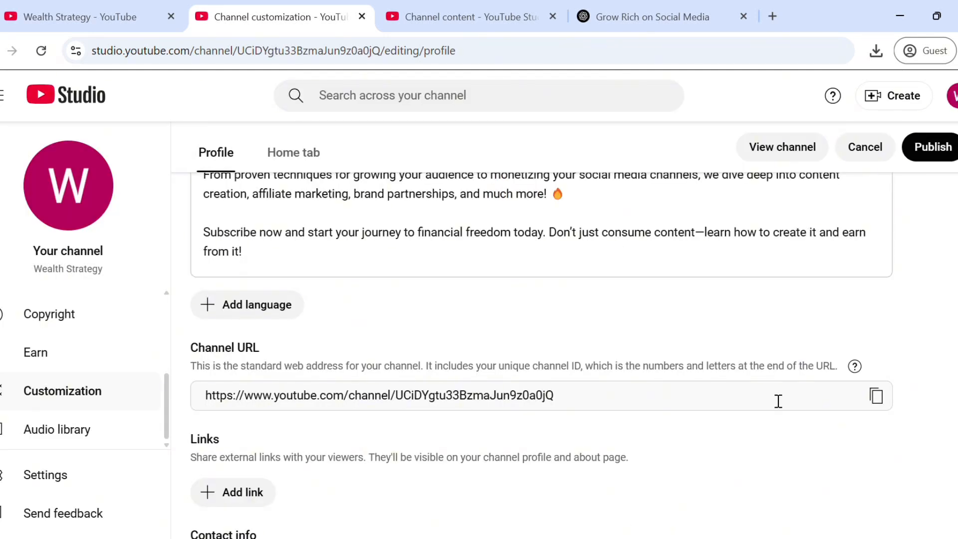
scroll(541, 356, down, 3)
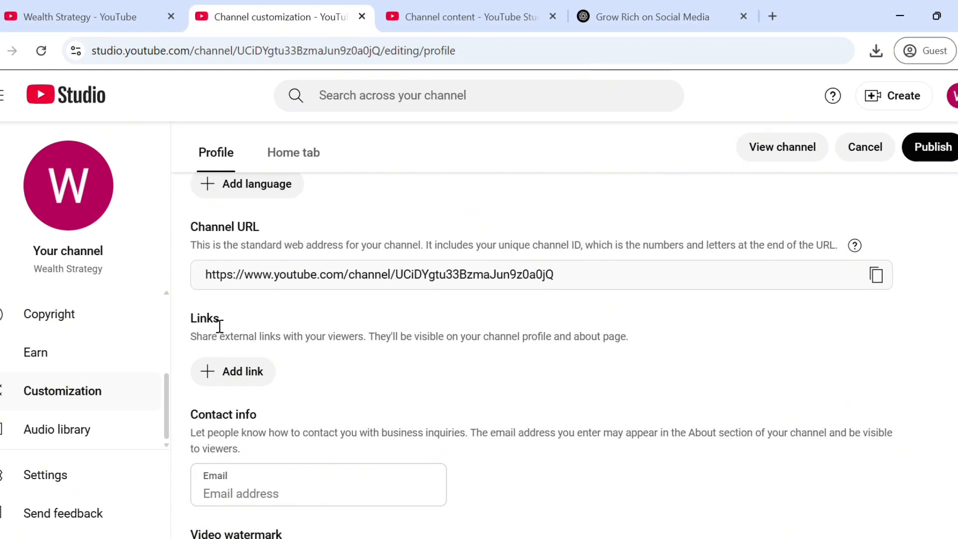
Step: Add a tiktok link with the pasted TikTok profile address
click(260, 374)
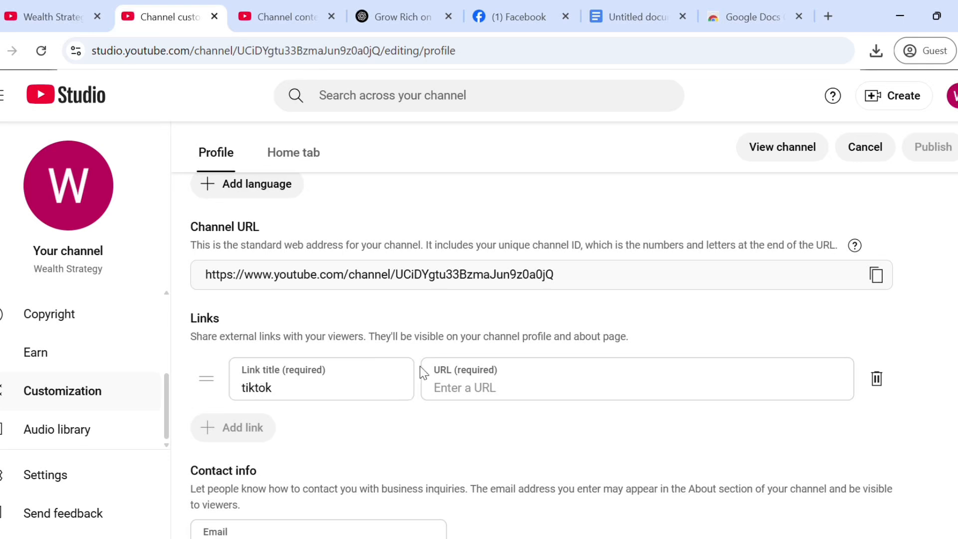
click(460, 387)
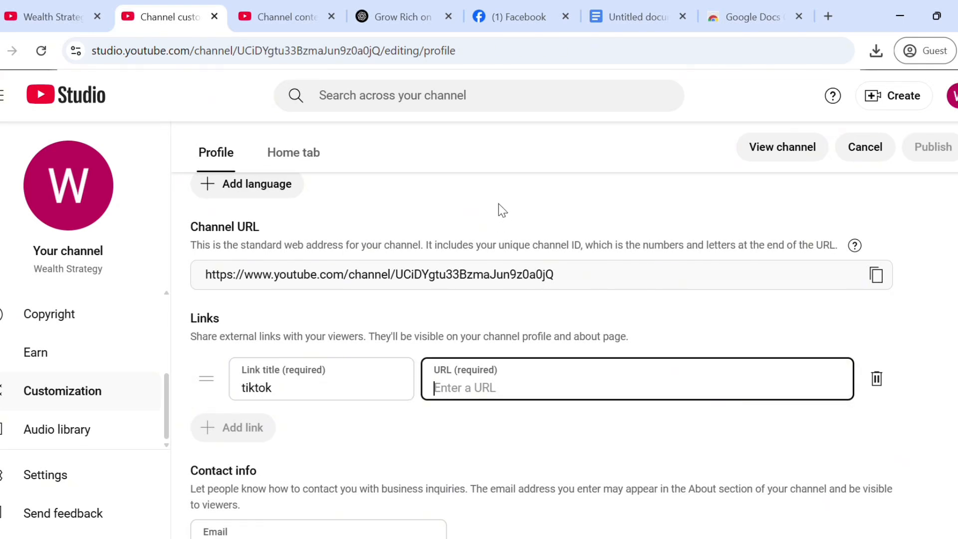
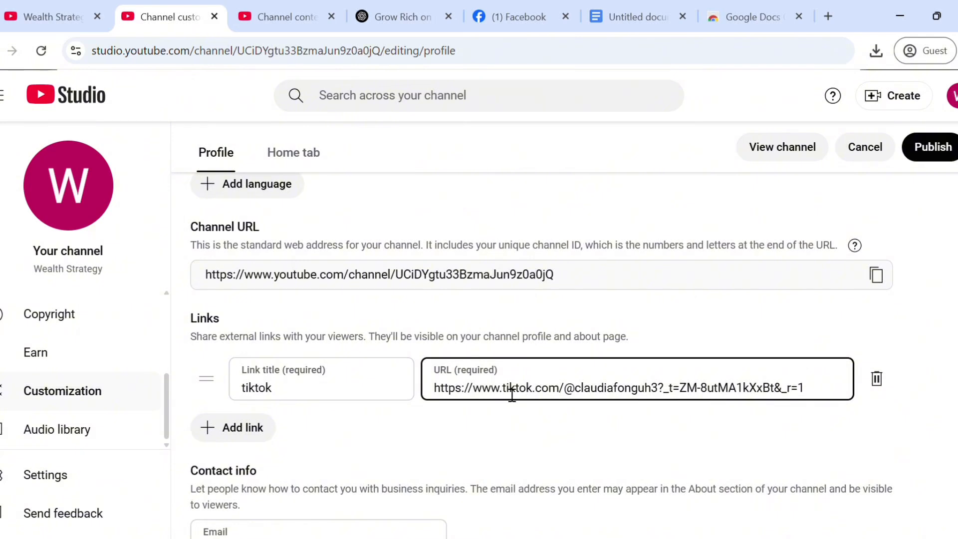
Step: Add a link titled 'facebook' with the pasted Facebook profile address
click(252, 427)
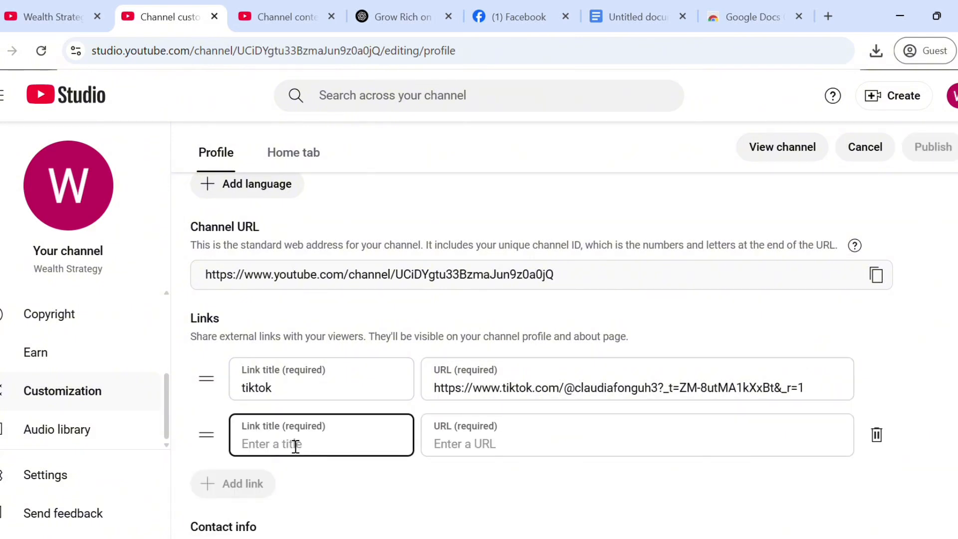
key(Tab)
click(778, 295)
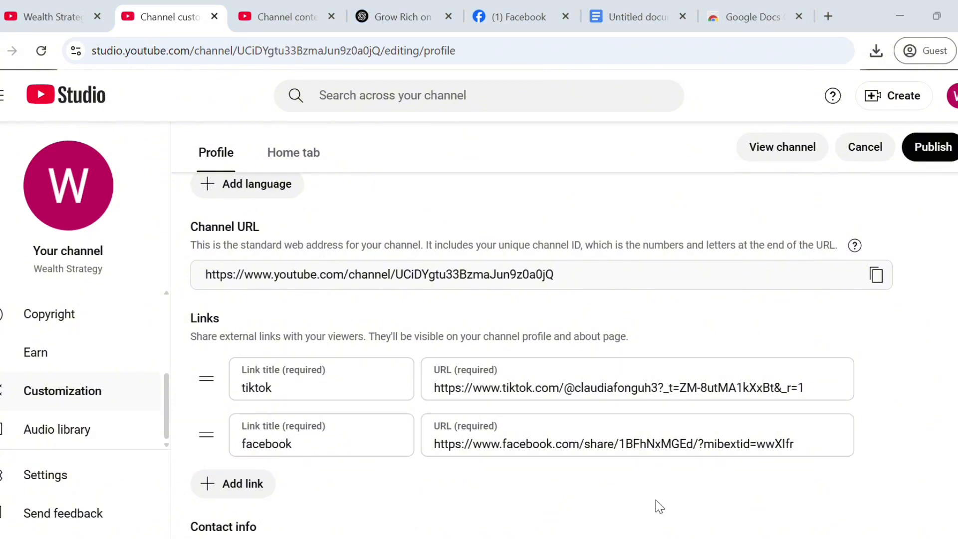
Step: Add an instagram link with the pasted Instagram profile address
scroll(659, 509, down, 2)
click(251, 369)
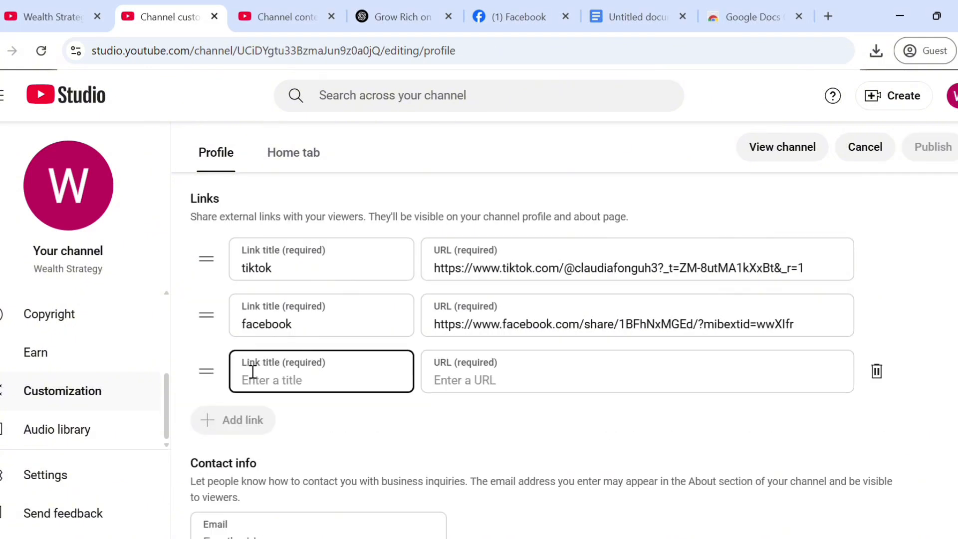
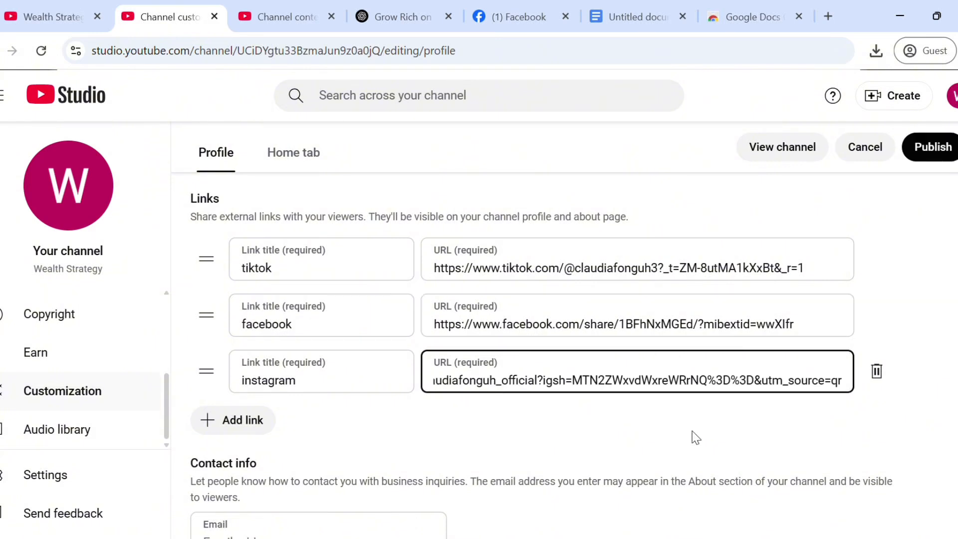
click(867, 223)
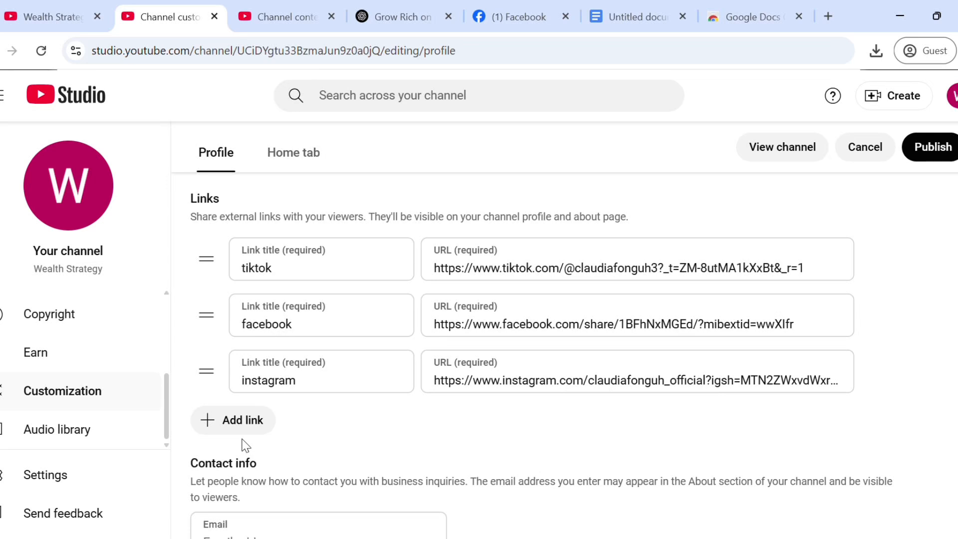
Step: Enter the channel's business contact e-mail and choose an image for the video watermark
scroll(542, 350, down, 5)
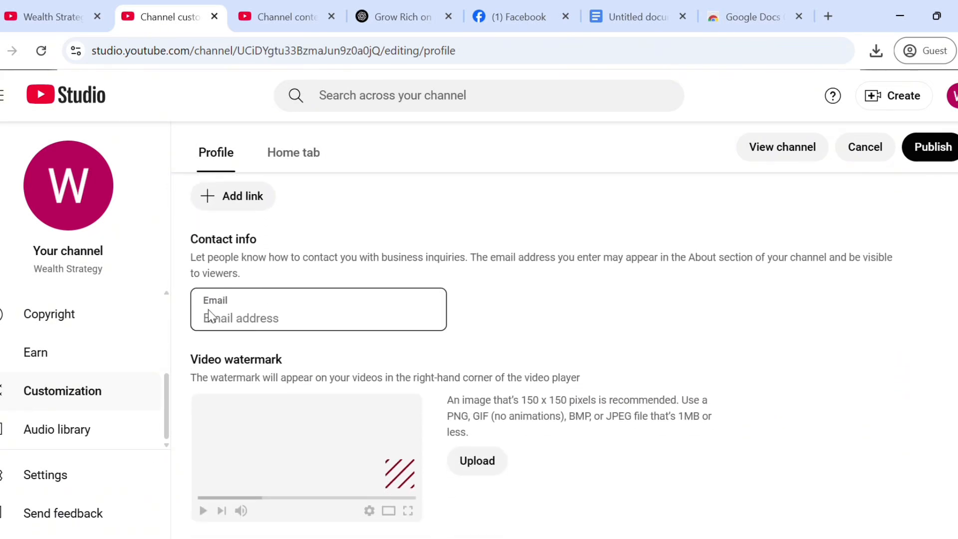
click(265, 317)
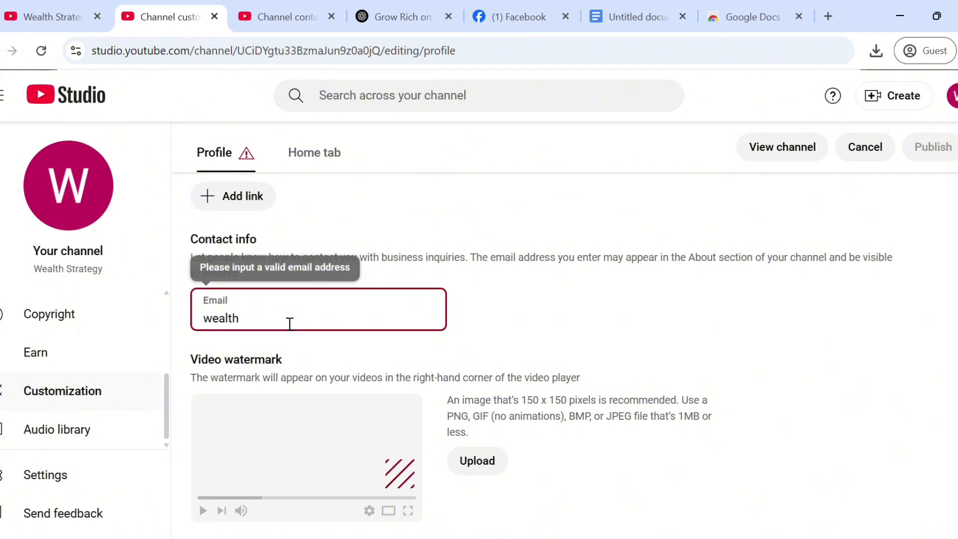
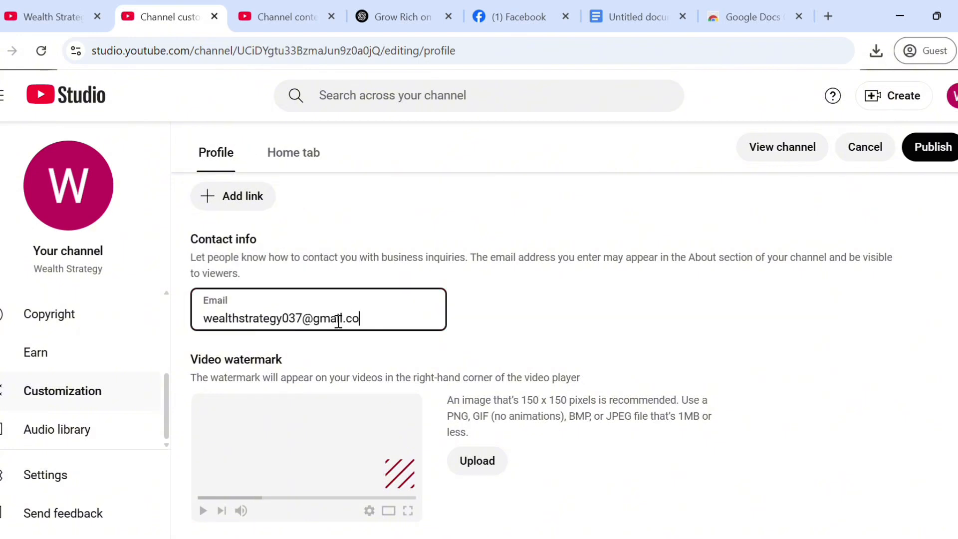
click(403, 483)
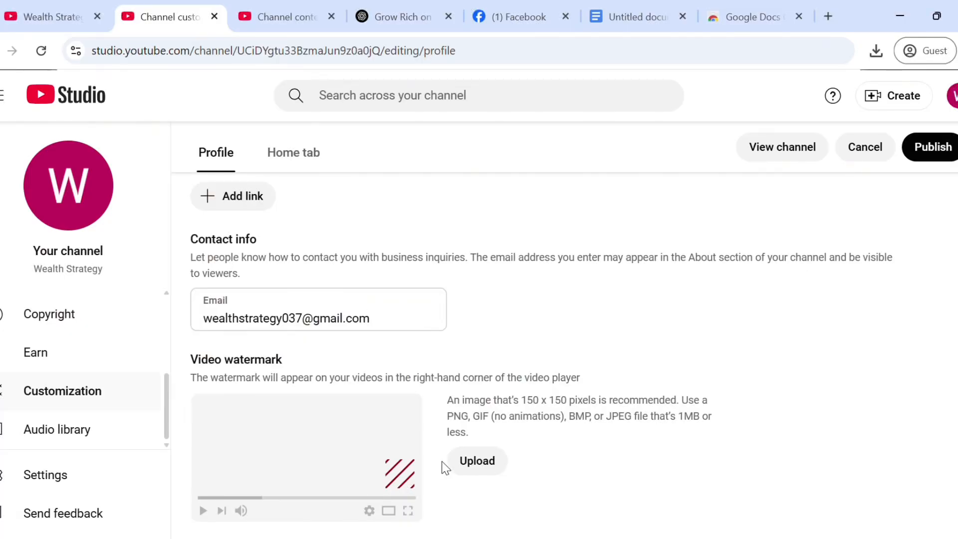
click(482, 468)
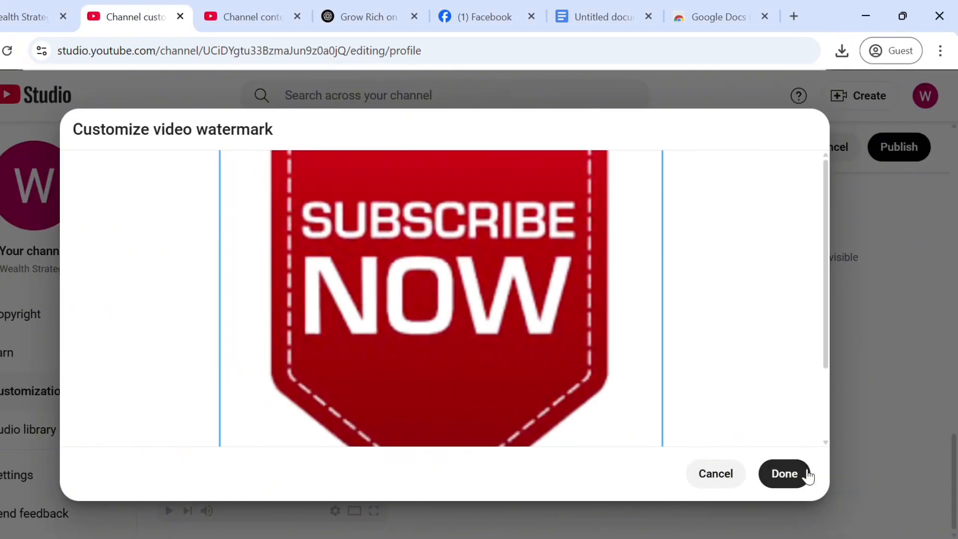
Step: Confirm the red SUBSCRIBE NOW image as the watermark and publish the profile edits
click(833, 474)
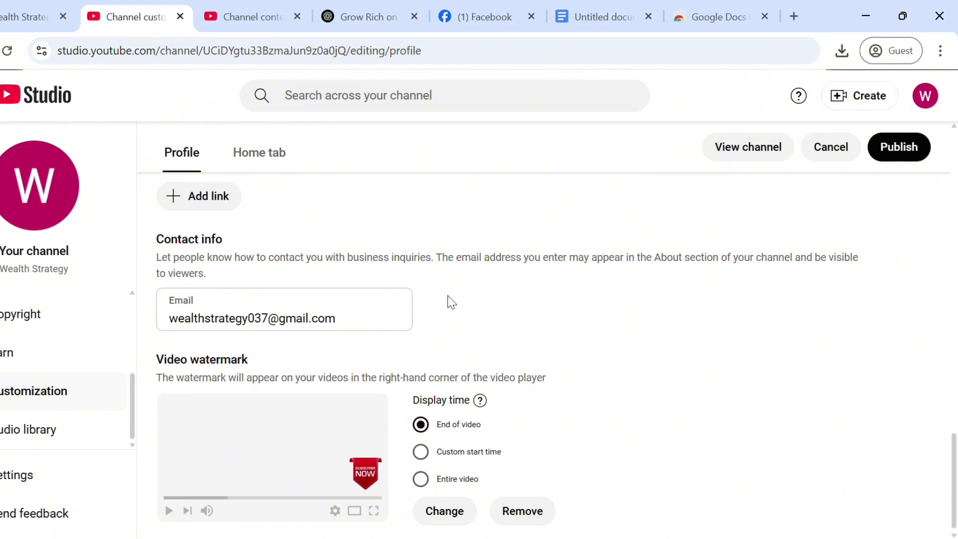
click(910, 152)
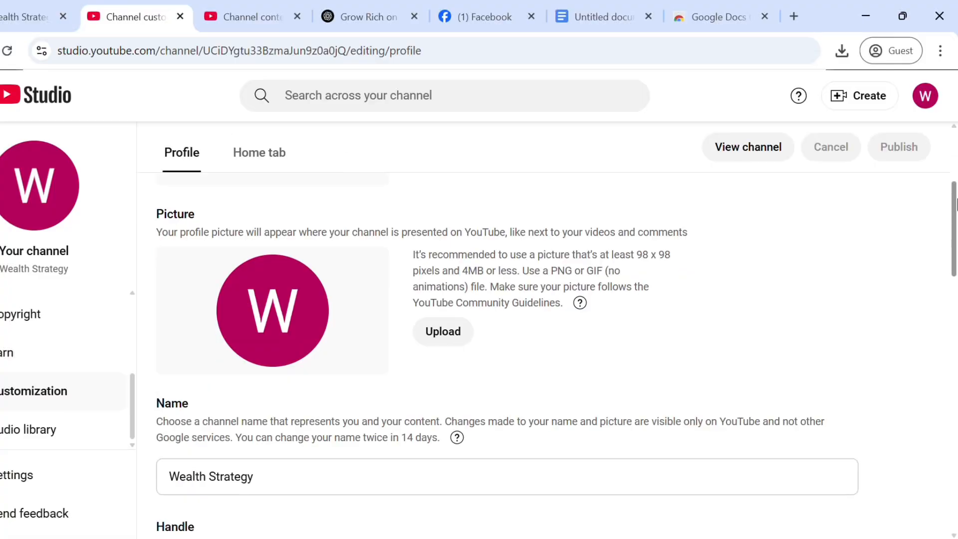
Step: Show the Home tab layout settings in Channel customization
scroll(956, 409, down, 10)
drag(956, 409, 915, 71)
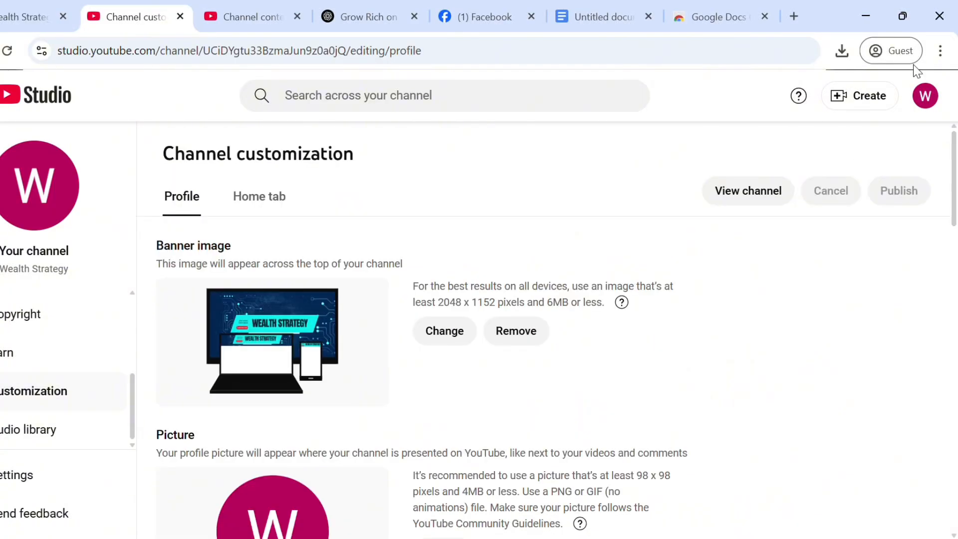
click(255, 203)
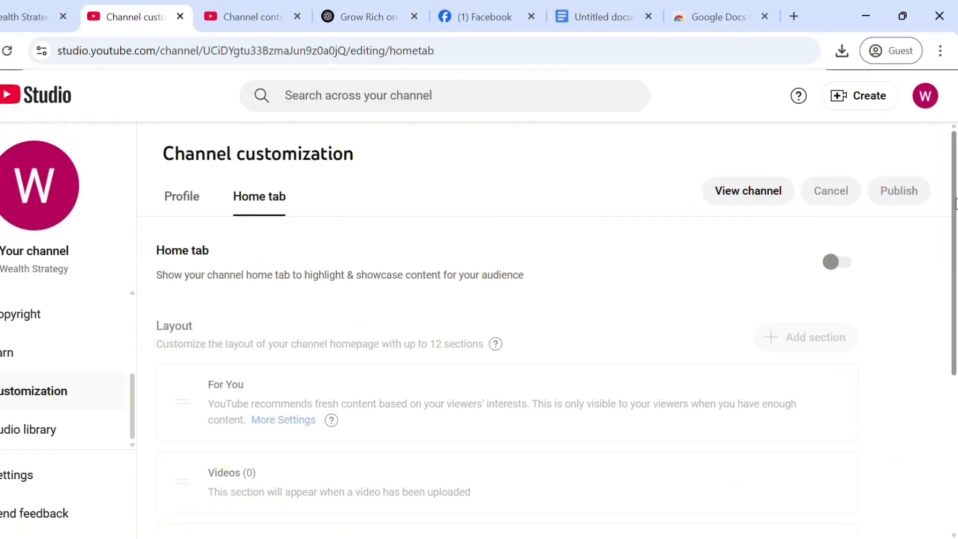
drag(956, 202, 956, 437)
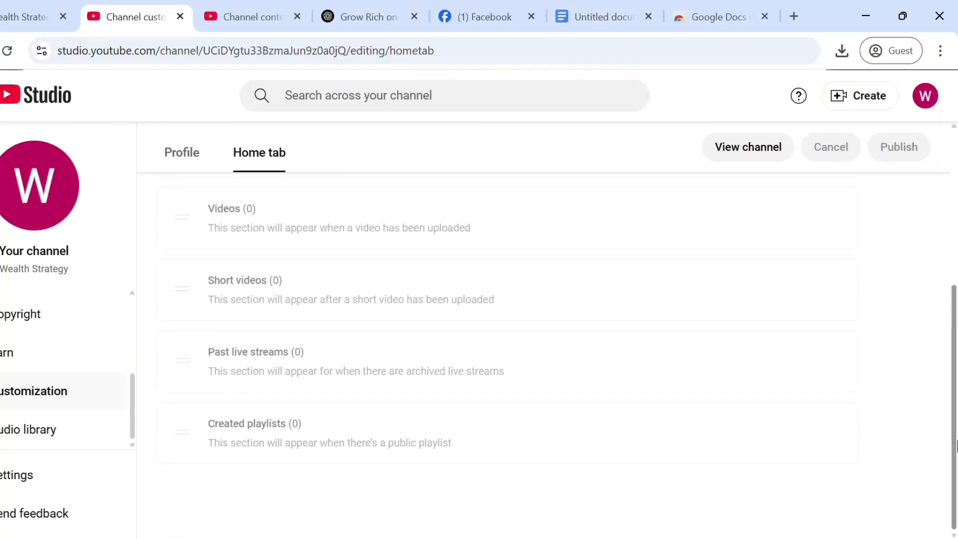
scroll(933, 321, up, 5)
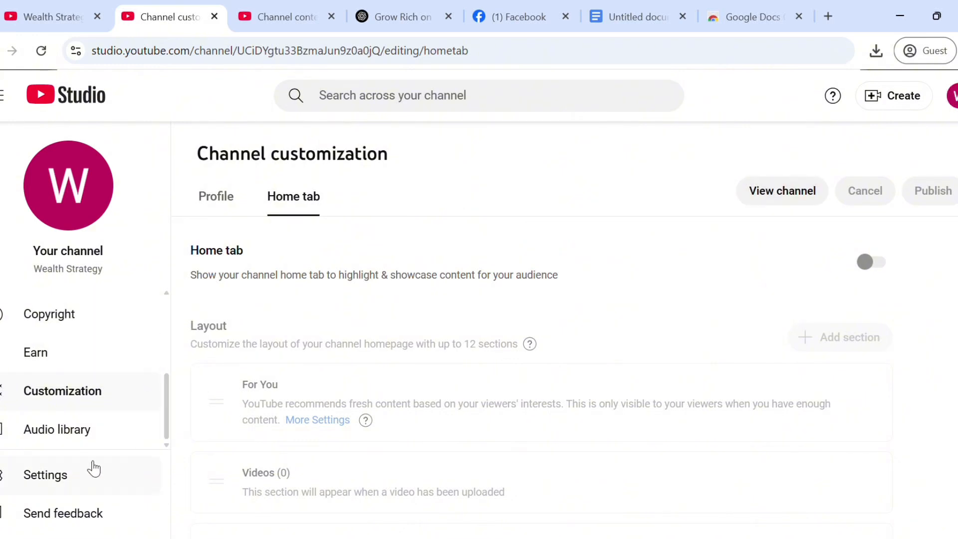
Step: In channel Settings, check the currency list and keep US Dollar
click(73, 476)
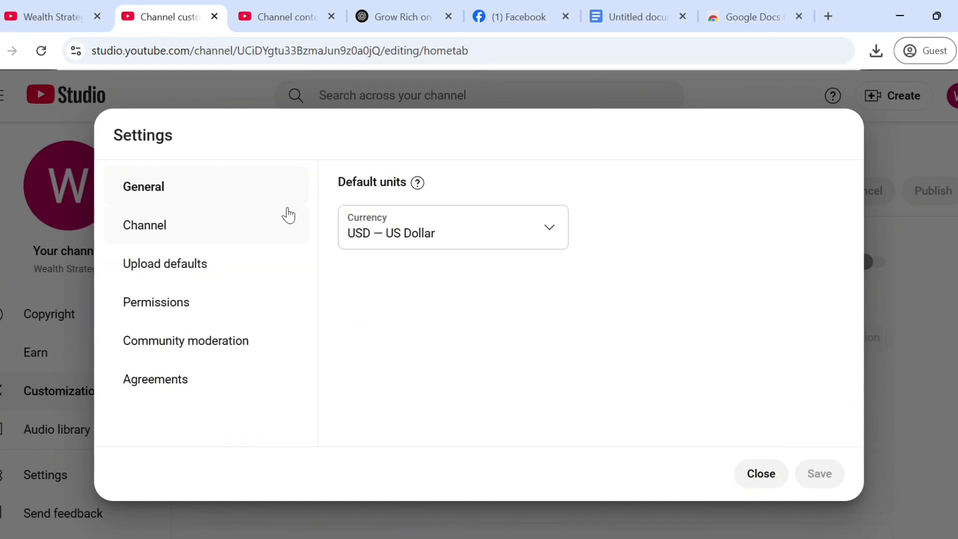
click(559, 227)
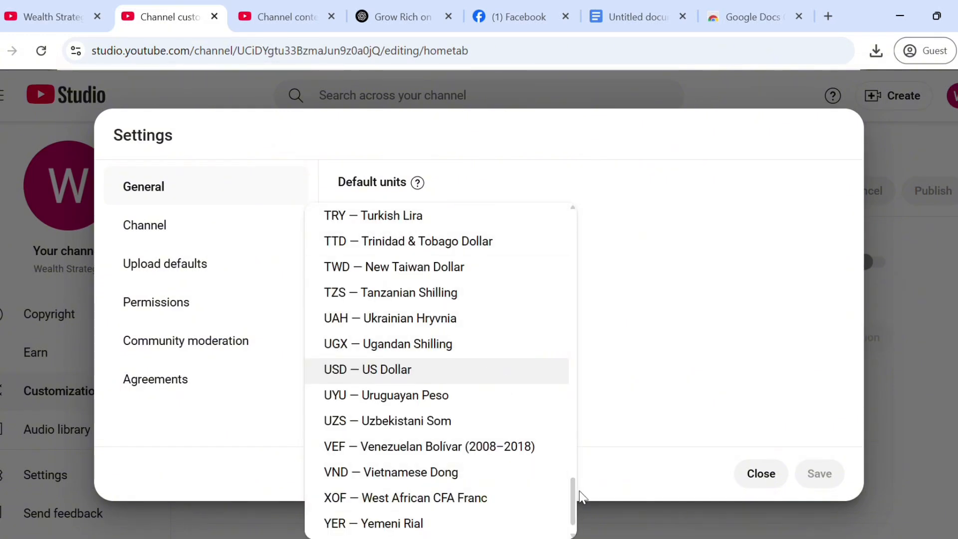
mouse_move(573, 487)
mouse_down()
mouse_move(571, 203)
mouse_move(556, 479)
mouse_up()
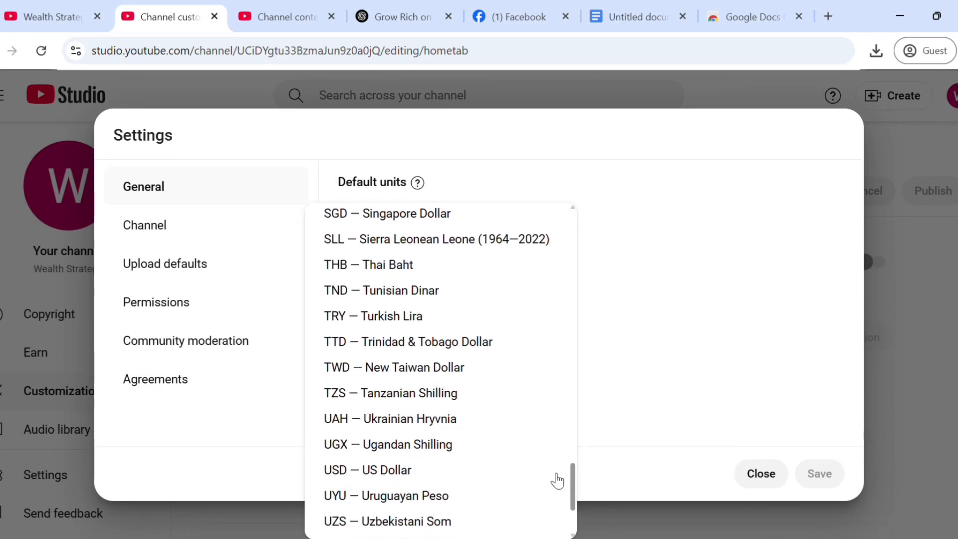
click(654, 283)
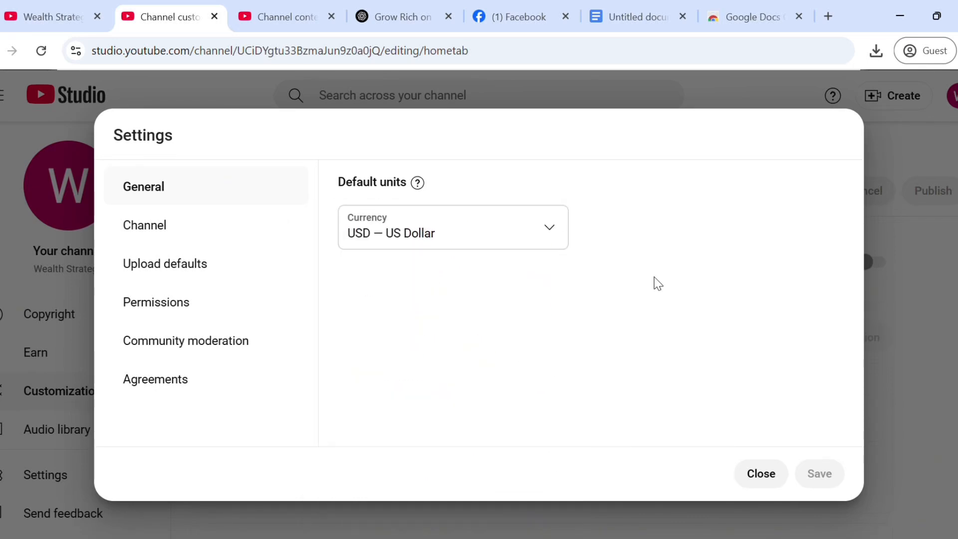
Step: Under Basic info, set the country of residence to Nigeria
click(206, 231)
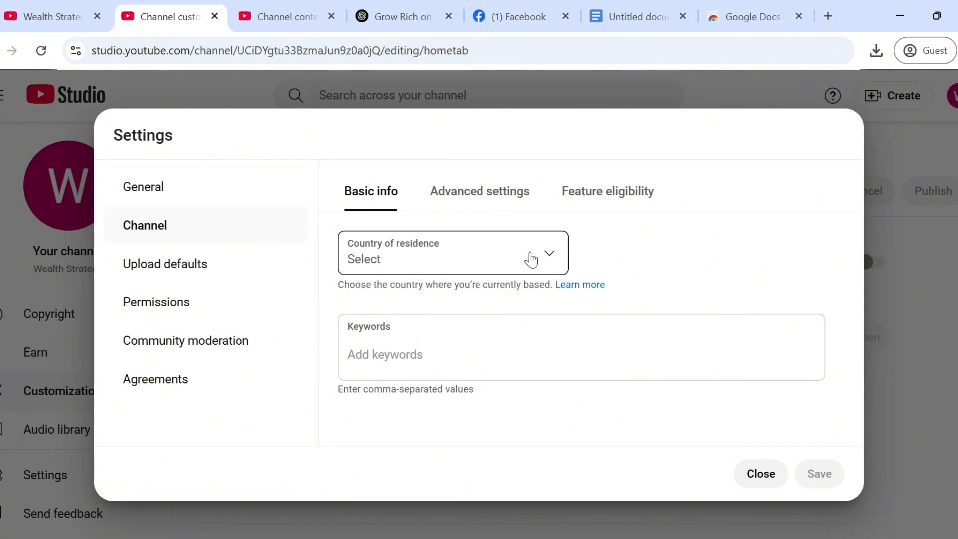
click(557, 258)
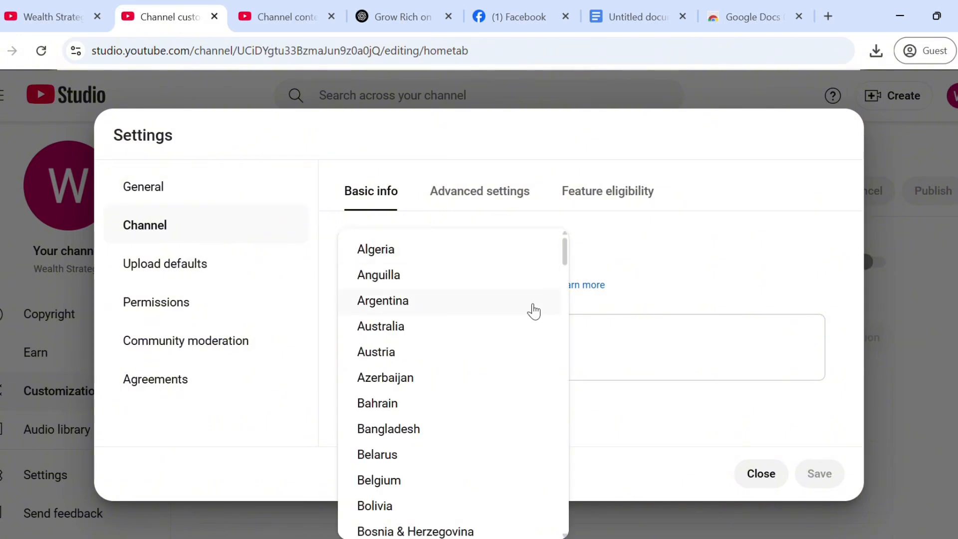
drag(567, 253, 566, 406)
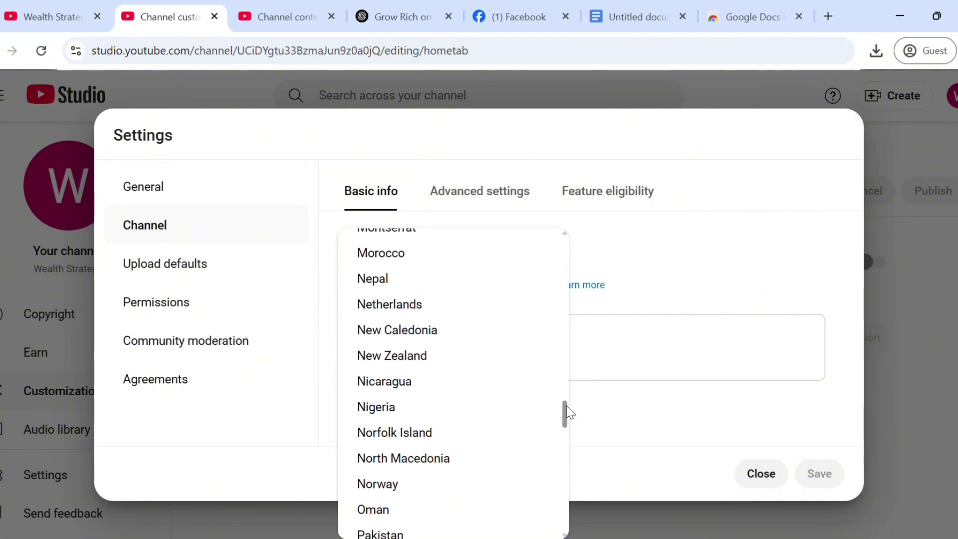
click(397, 414)
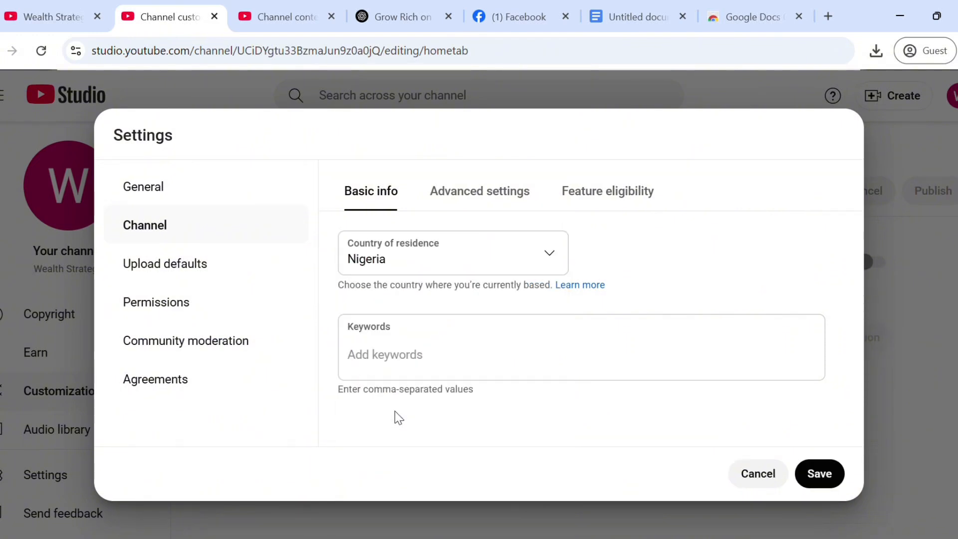
Step: Add keywords wealth strategy, make money online and make money to the channel
click(433, 365)
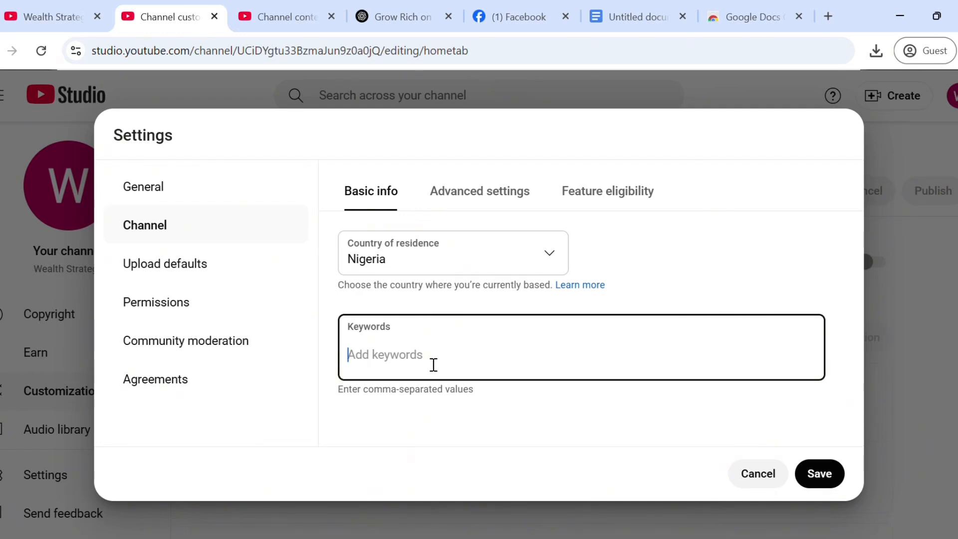
text(wealth strate)
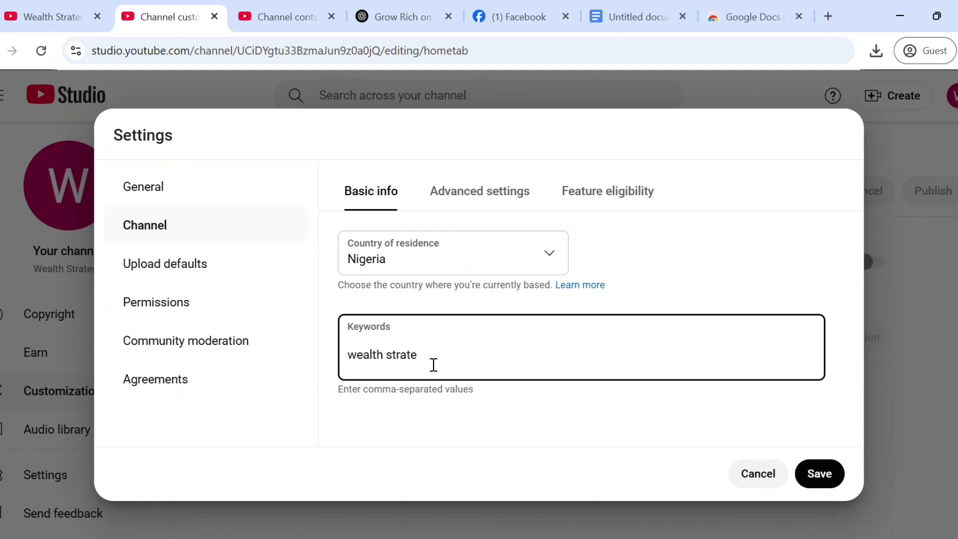
text(gy)
key(Return)
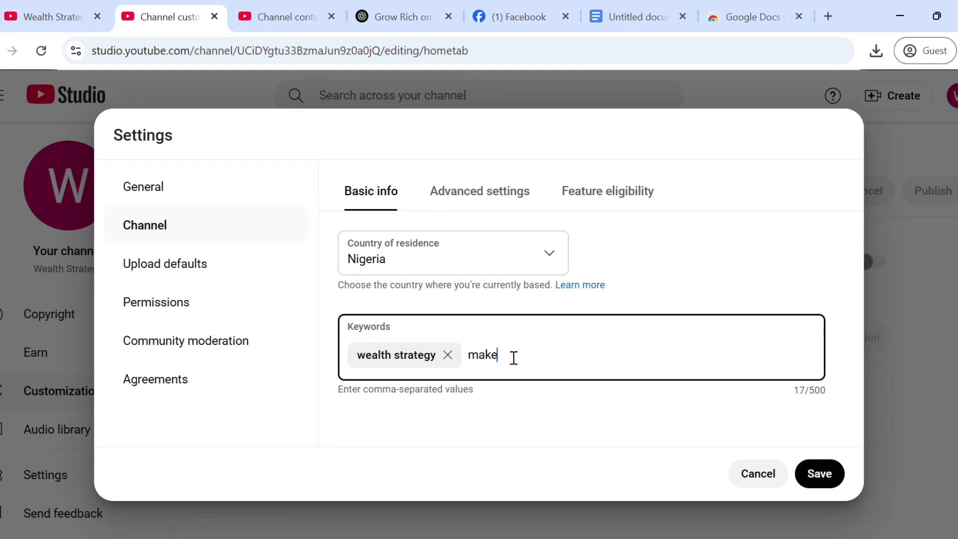
text(money online)
key(Return)
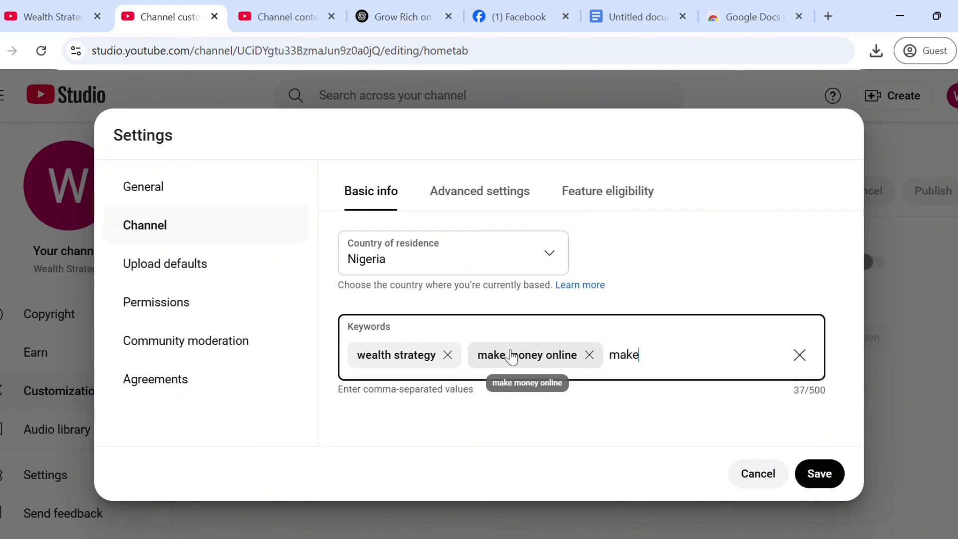
text(money)
key(Return)
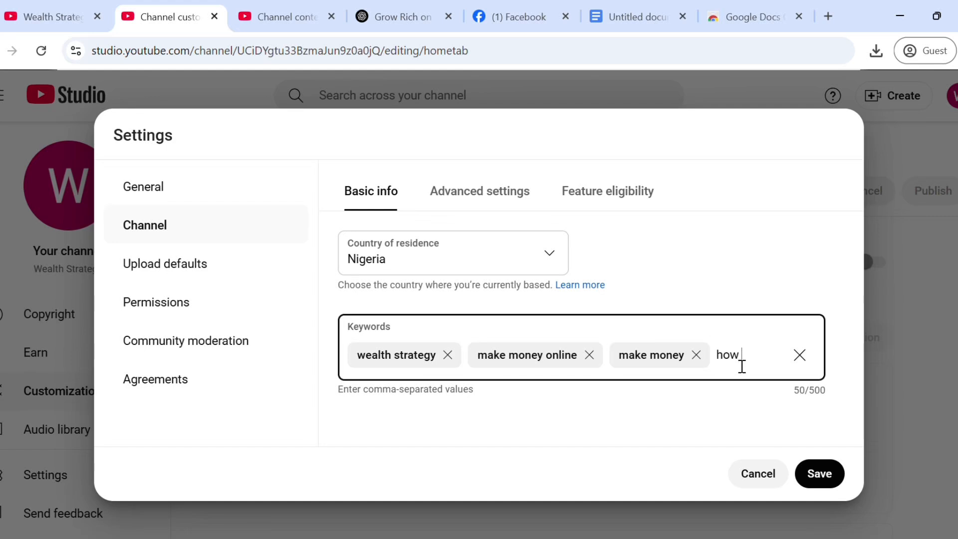
Step: Add 'how to make money online' plus several pasted keyword phrases, then save
text(ake m)
text(oney)
text( onlin)
text(e)
key(Return)
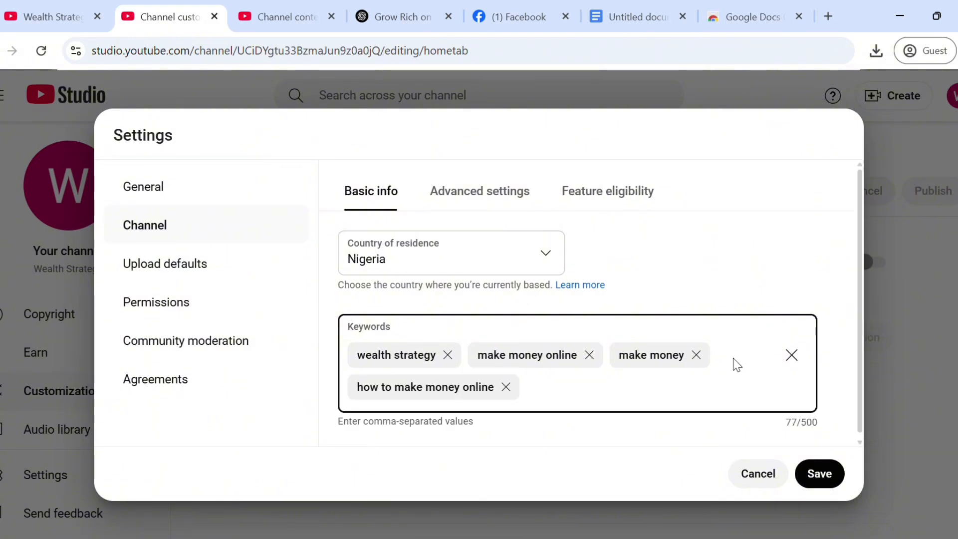
text(h)
text(ow to get rich, how rich people make money, make money in africa, how to build, get rich quick)
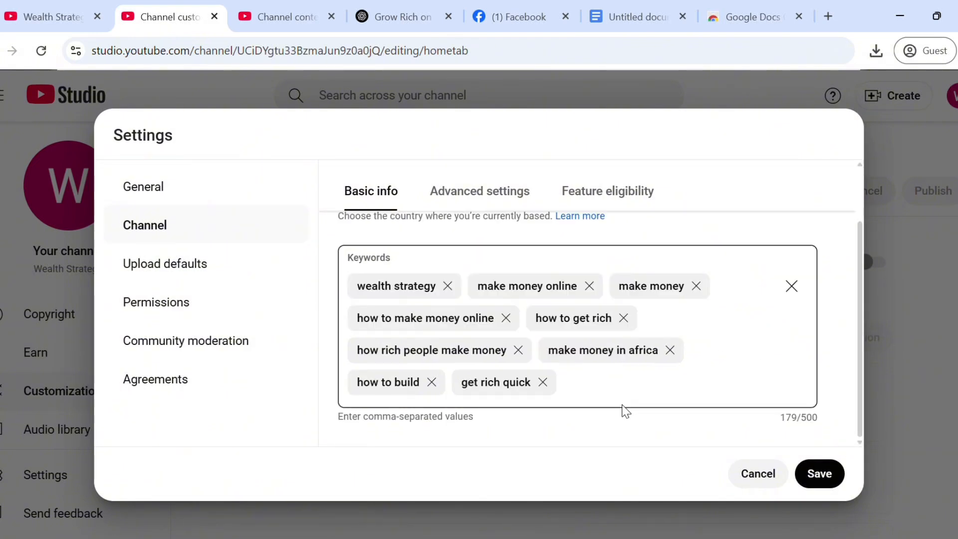
click(821, 474)
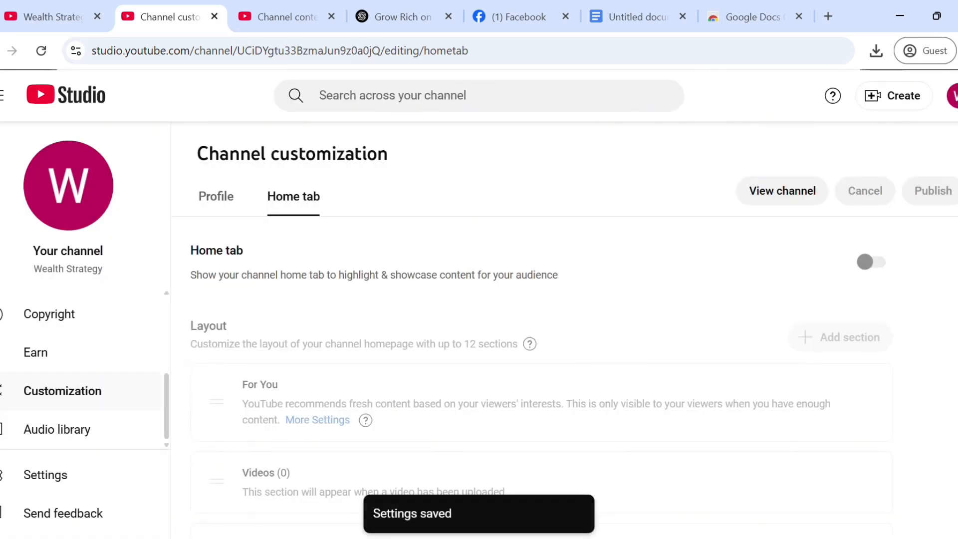
Step: Reopen channel Settings and switch to the Advanced settings tab with the Audience question
scroll(640, 389, down, 1)
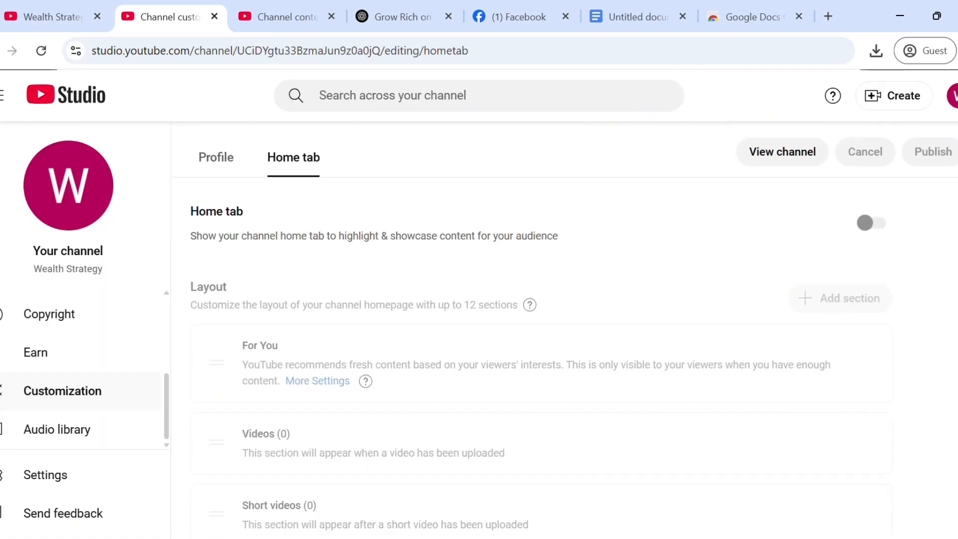
click(45, 477)
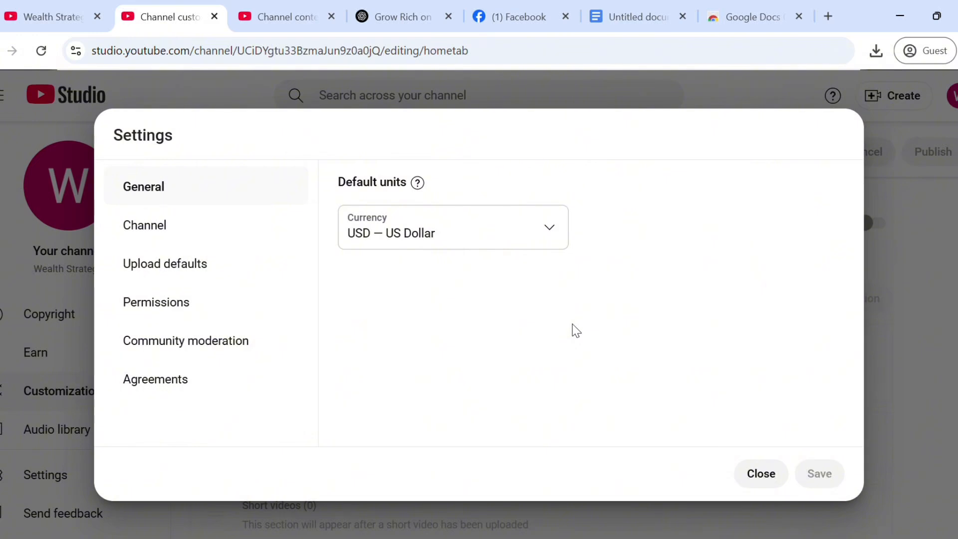
click(250, 237)
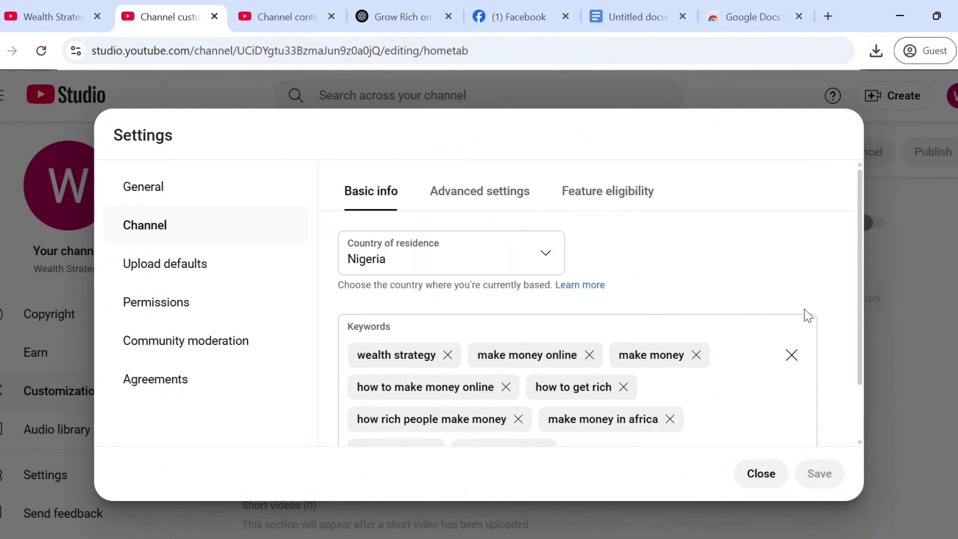
mouse_move(857, 272)
mouse_down()
mouse_move(865, 378)
mouse_move(871, 278)
mouse_up()
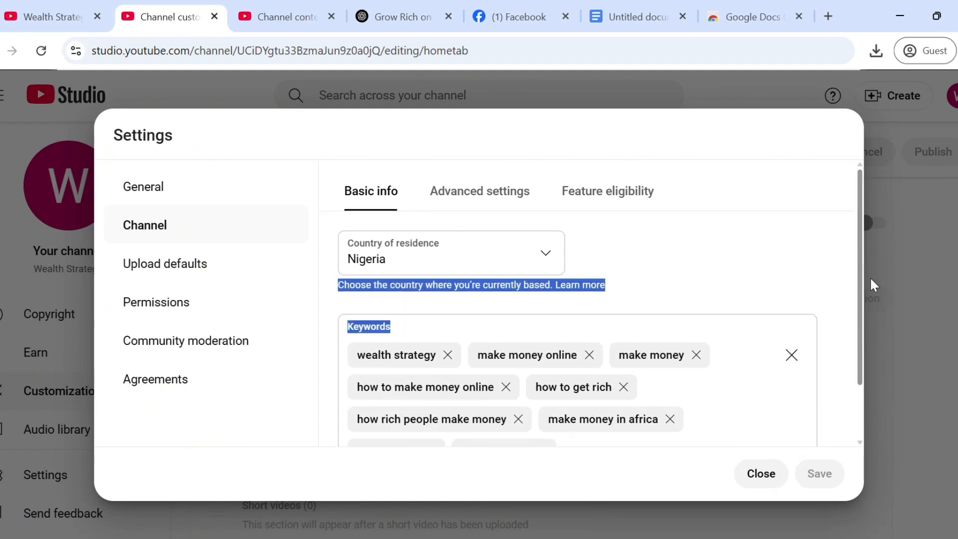
click(712, 229)
click(502, 196)
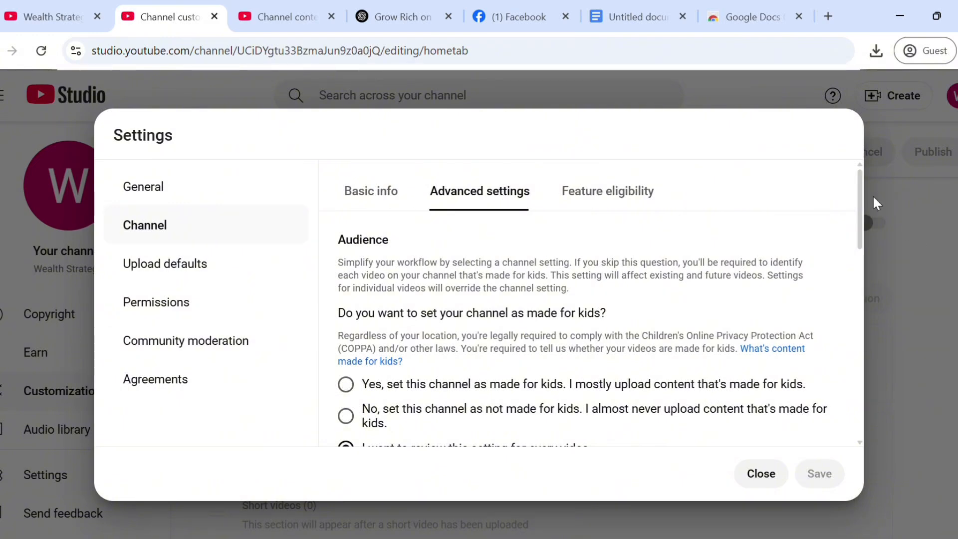
Step: Mark the channel as not made for kids and hide inappropriate words in automatic captions
drag(860, 191, 864, 218)
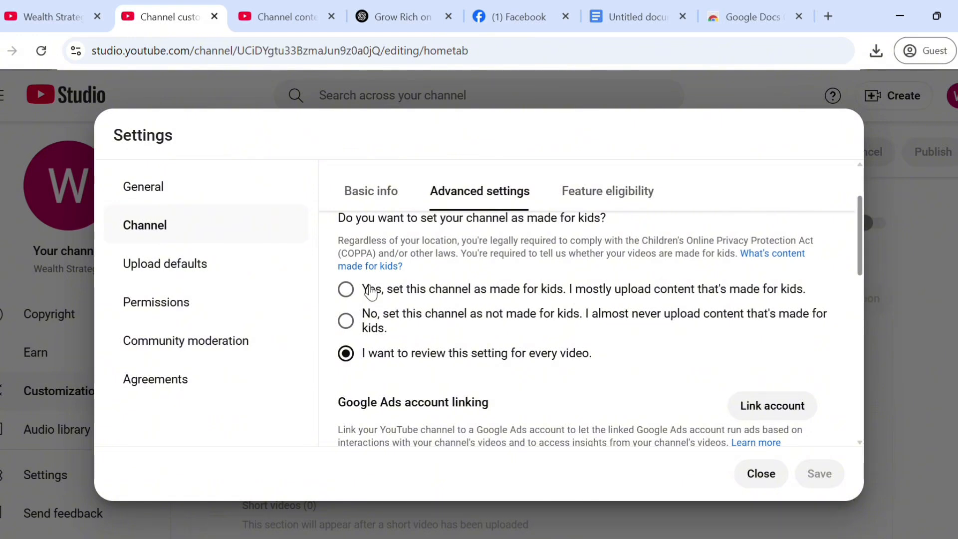
click(347, 324)
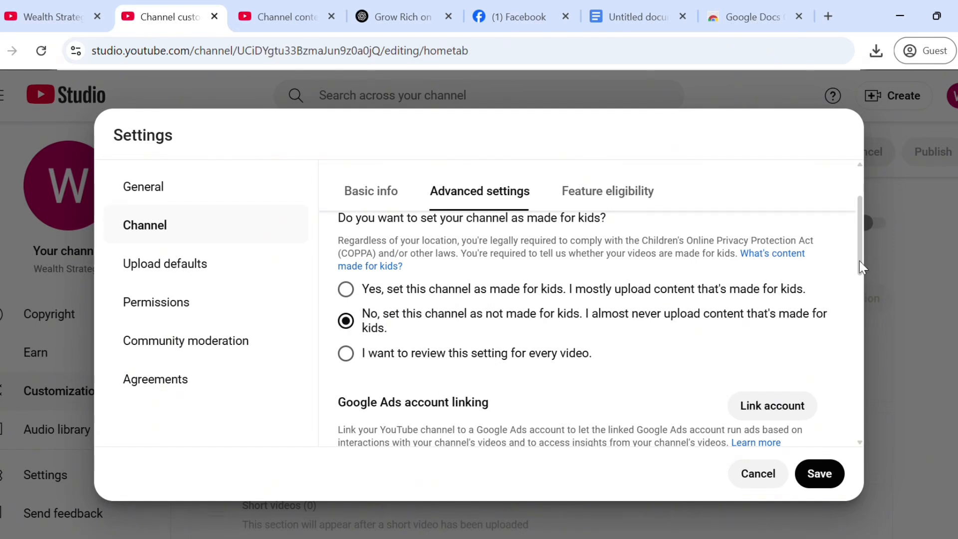
drag(859, 259, 874, 293)
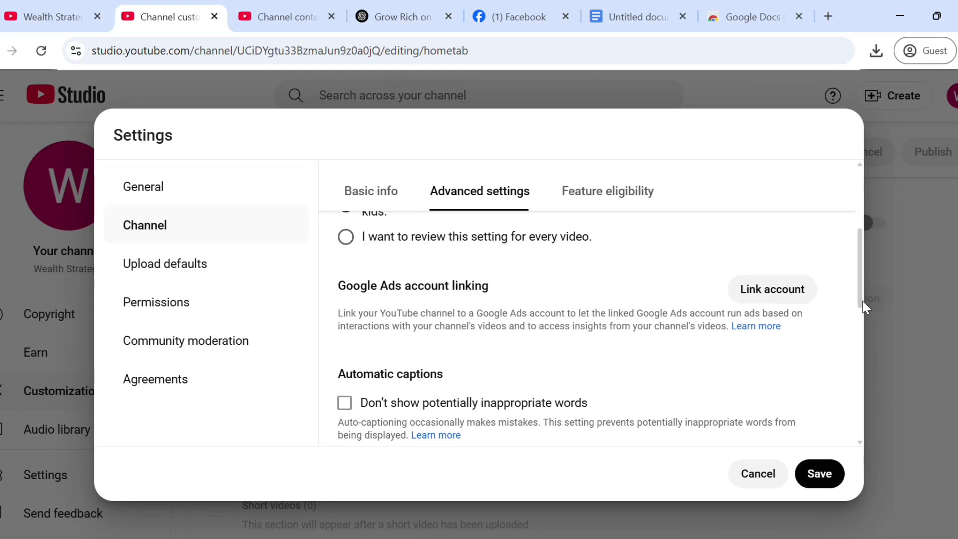
drag(863, 302, 882, 341)
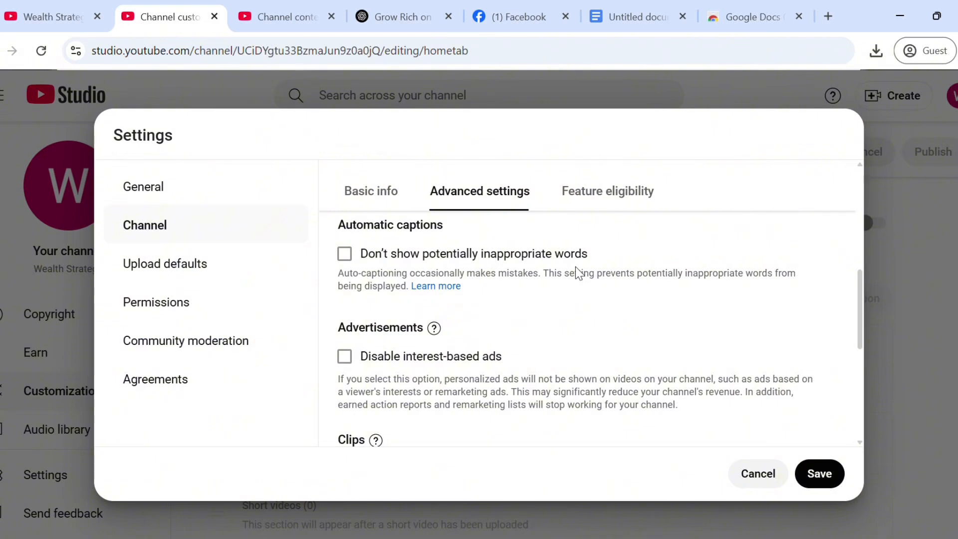
click(345, 255)
drag(861, 319, 872, 371)
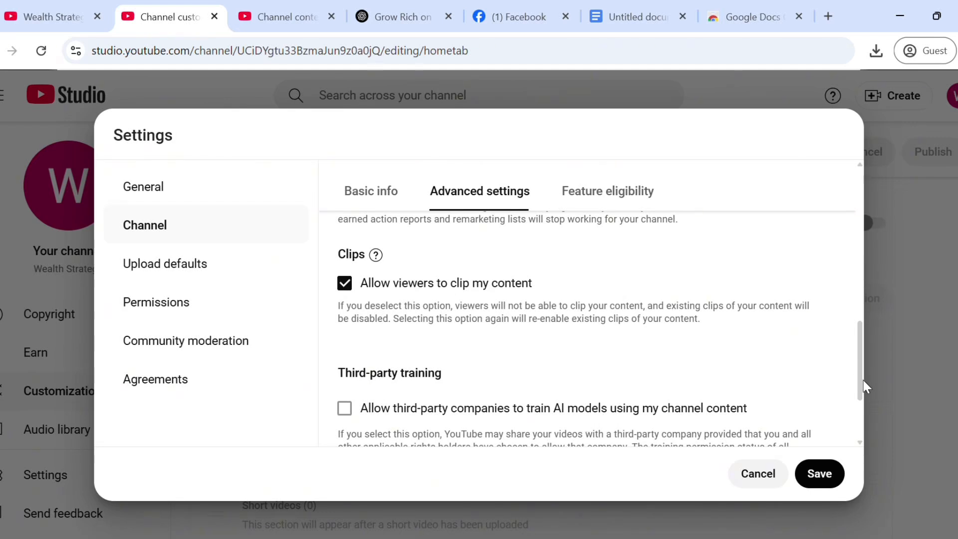
drag(867, 385, 873, 412)
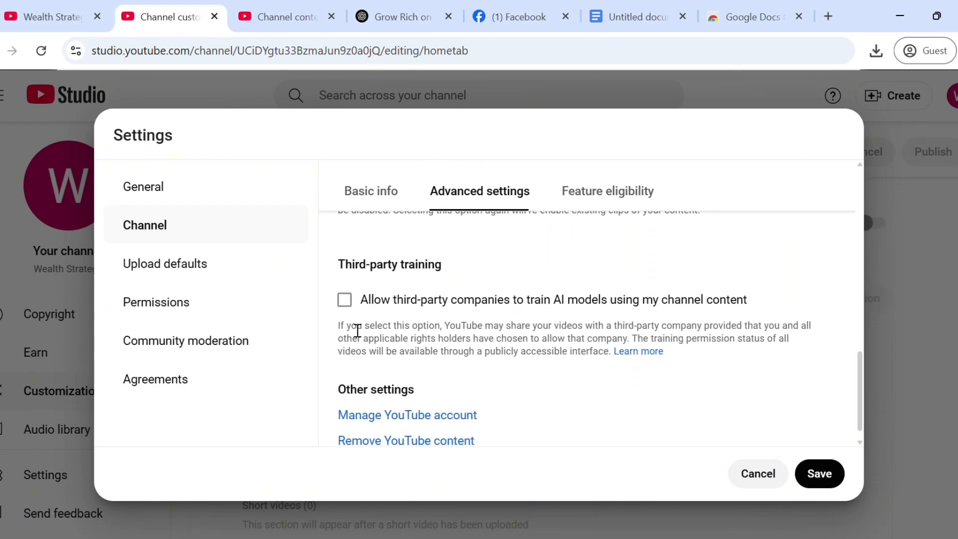
Step: Allow all third-party companies to train AI models on channel content, then save
click(348, 301)
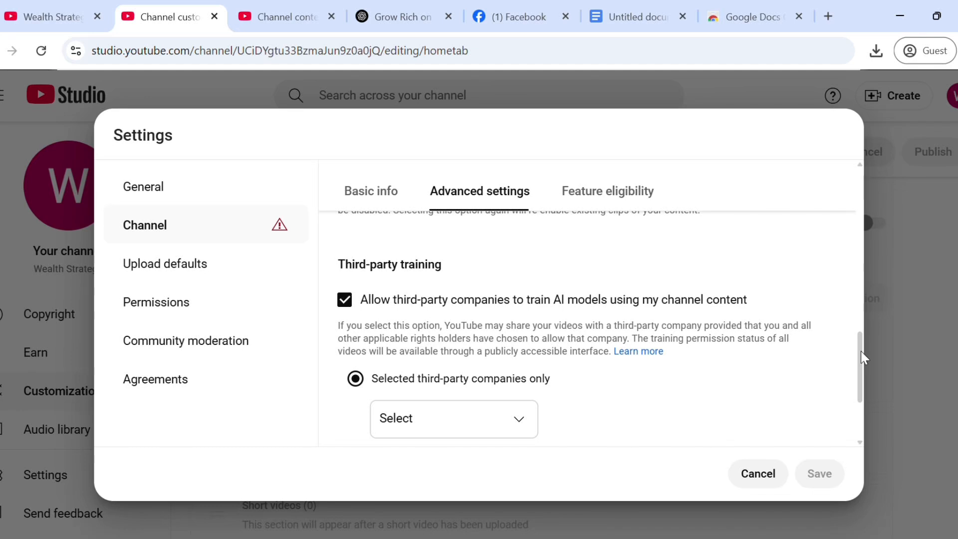
drag(861, 352, 879, 400)
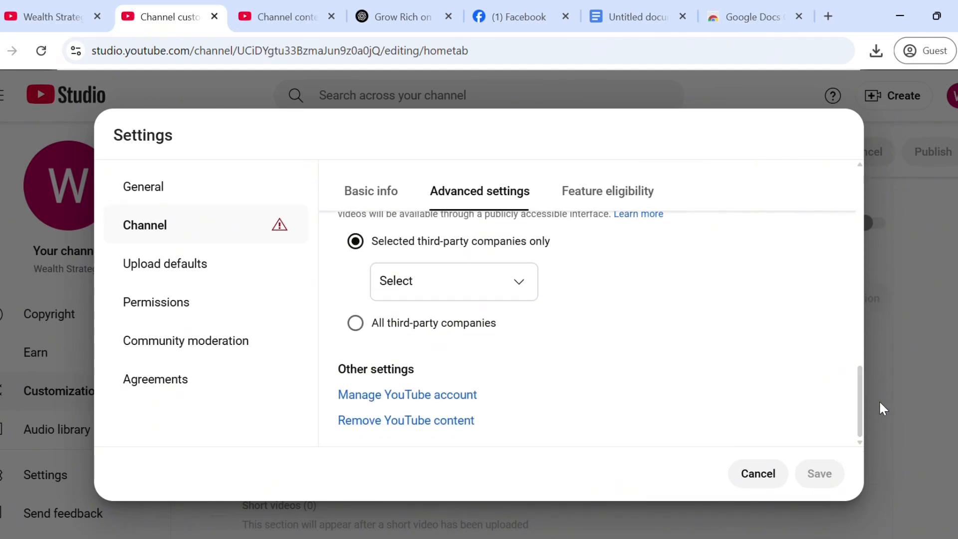
click(365, 324)
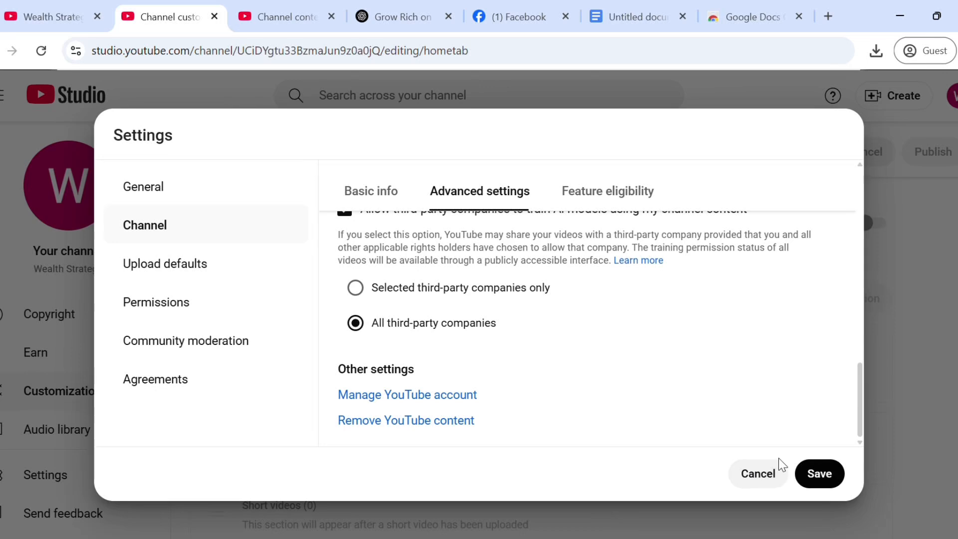
click(830, 479)
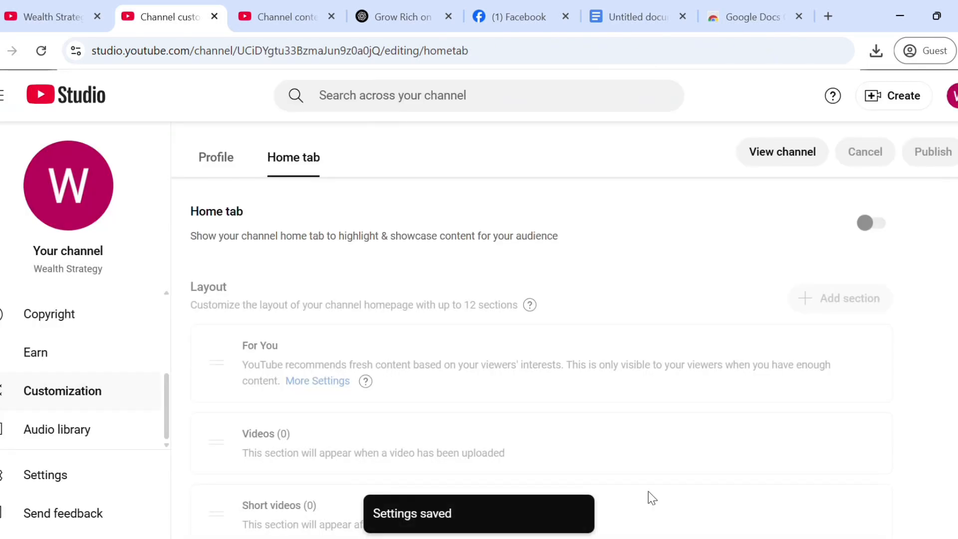
Step: Back in Settings, check Channel > Feature eligibility, then move to Upload defaults
click(94, 482)
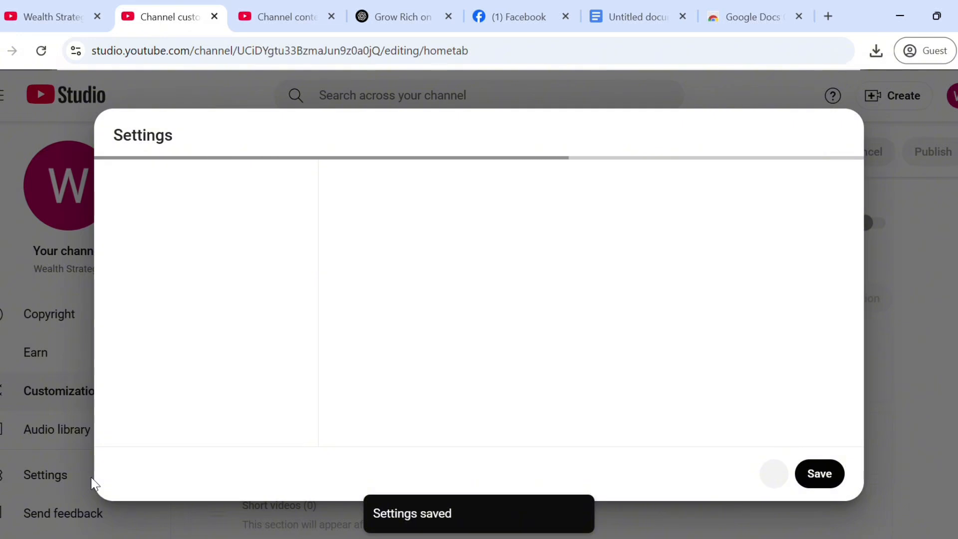
click(175, 236)
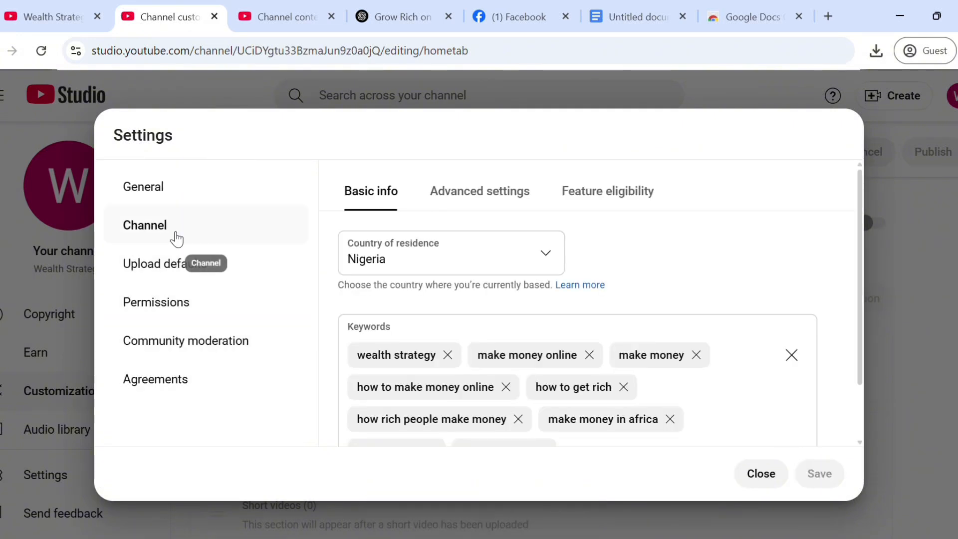
click(479, 192)
click(582, 198)
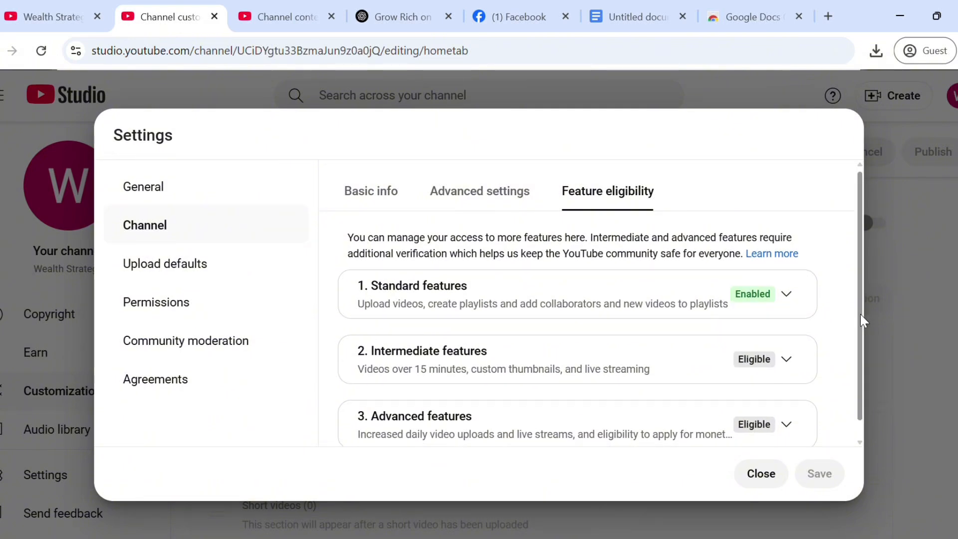
scroll(860, 313, down, 1)
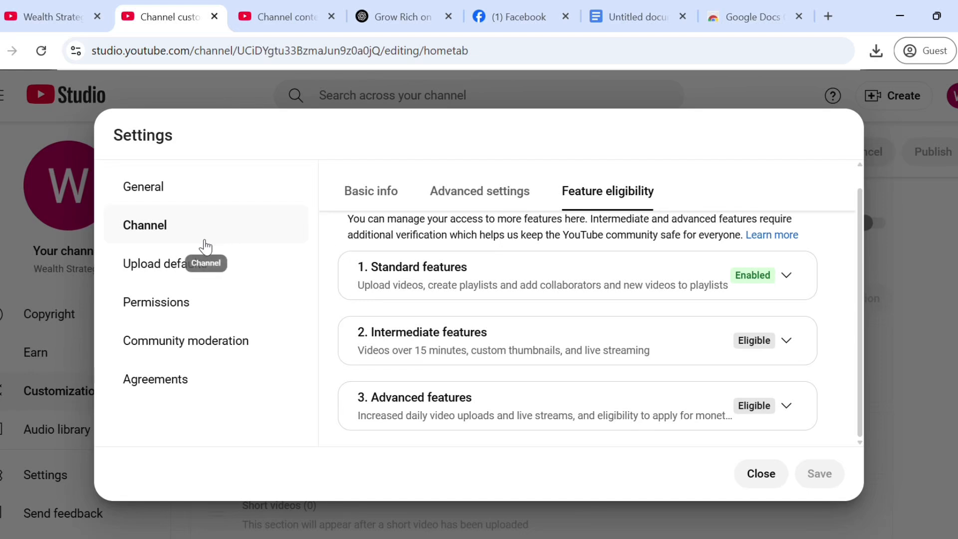
click(189, 272)
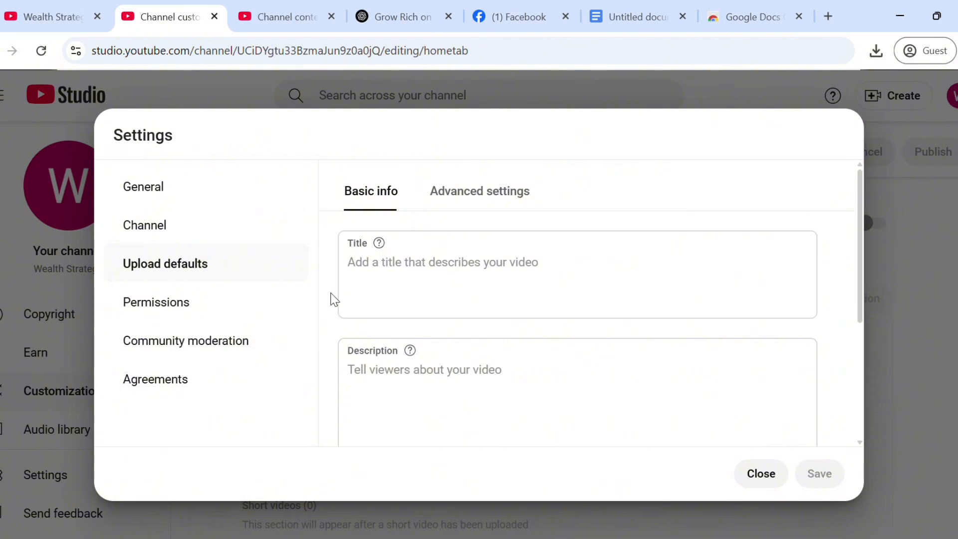
Step: Set the default upload title to 'wealth strategies'
click(428, 276)
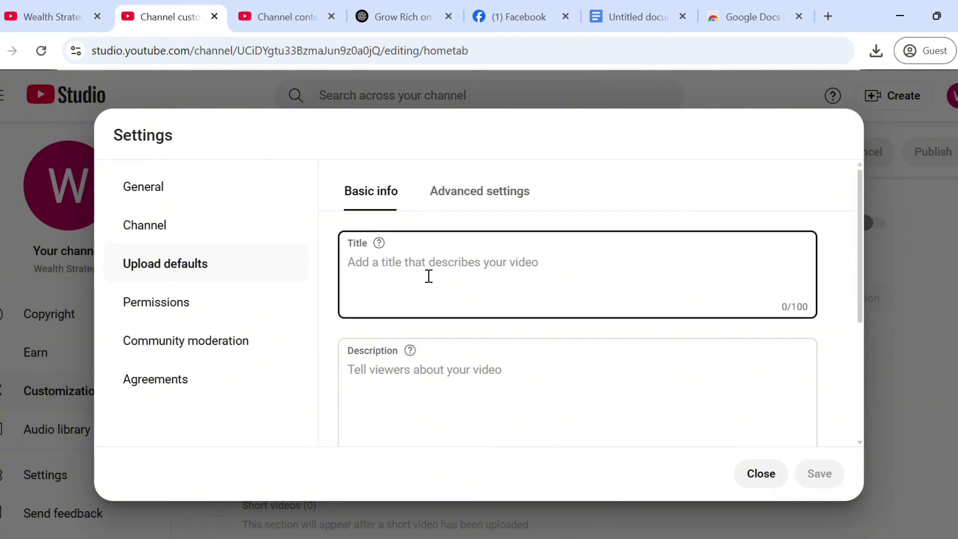
text(w)
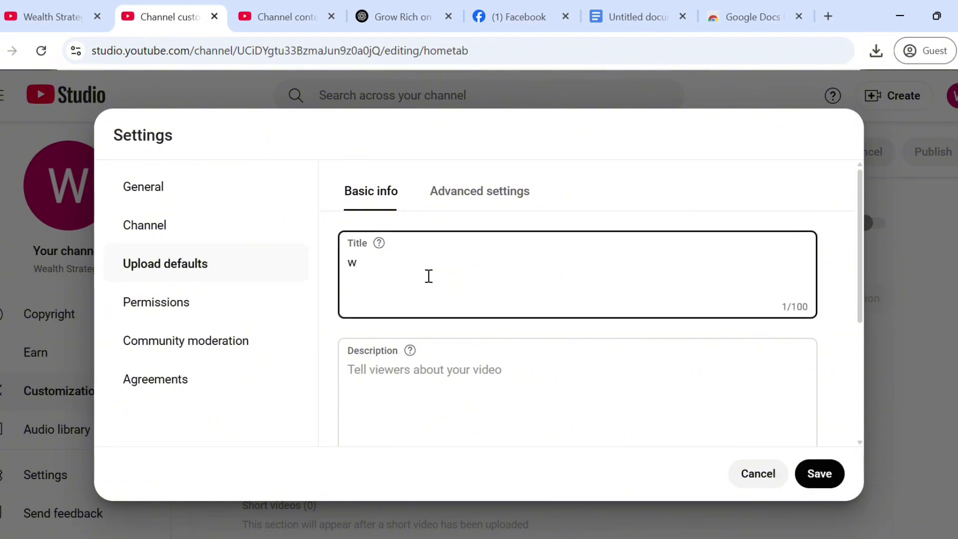
text(ealth strategies)
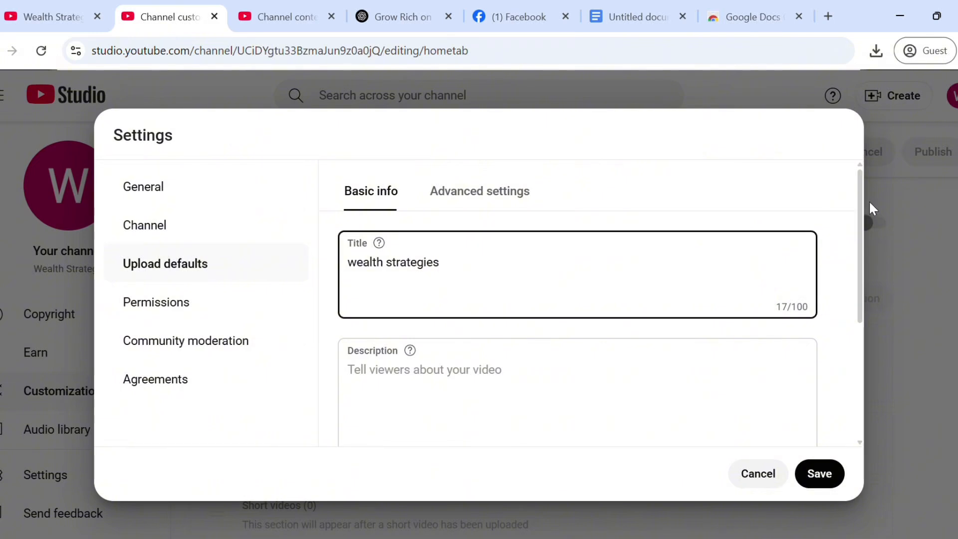
drag(860, 195, 888, 256)
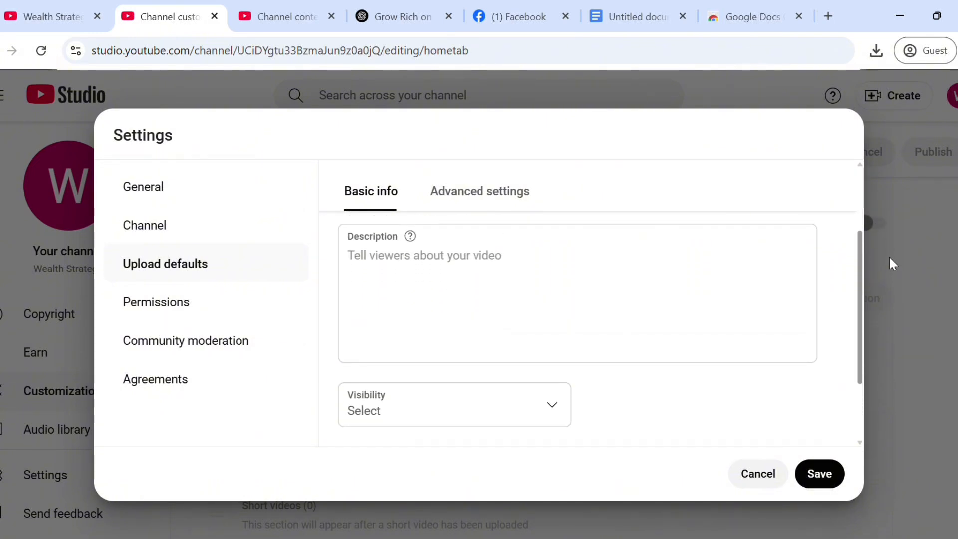
Step: Paste the prepared channel description into the default description field
click(376, 291)
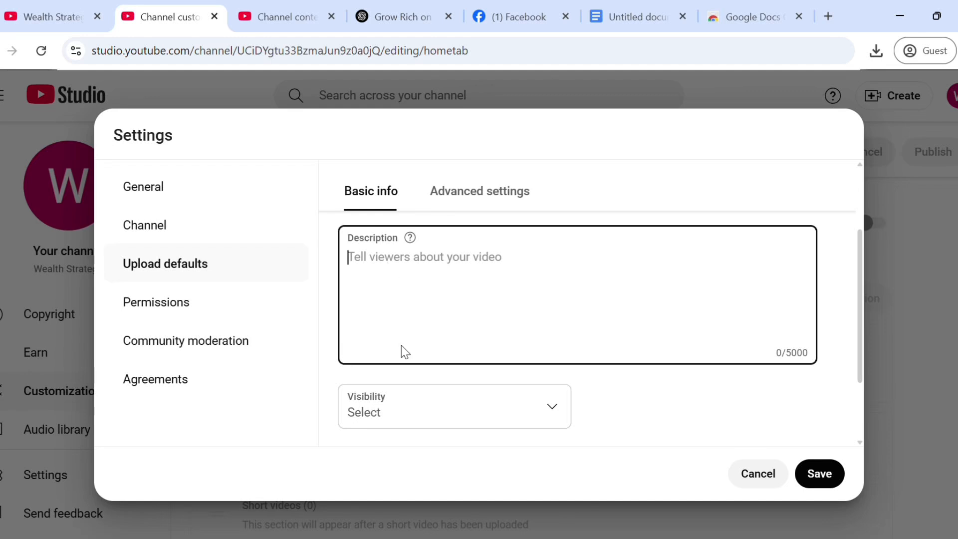
key(ctrl+v)
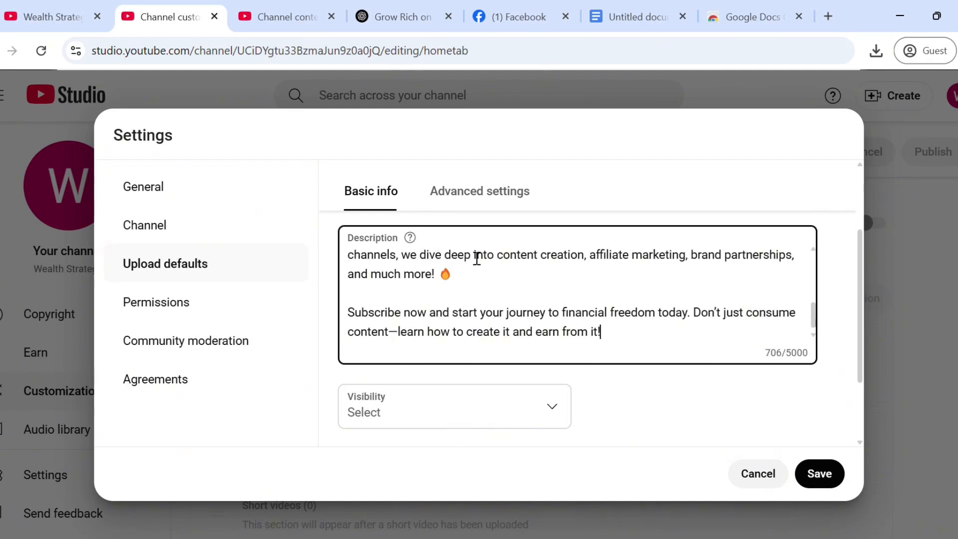
click(325, 359)
scroll(326, 360, down, 1)
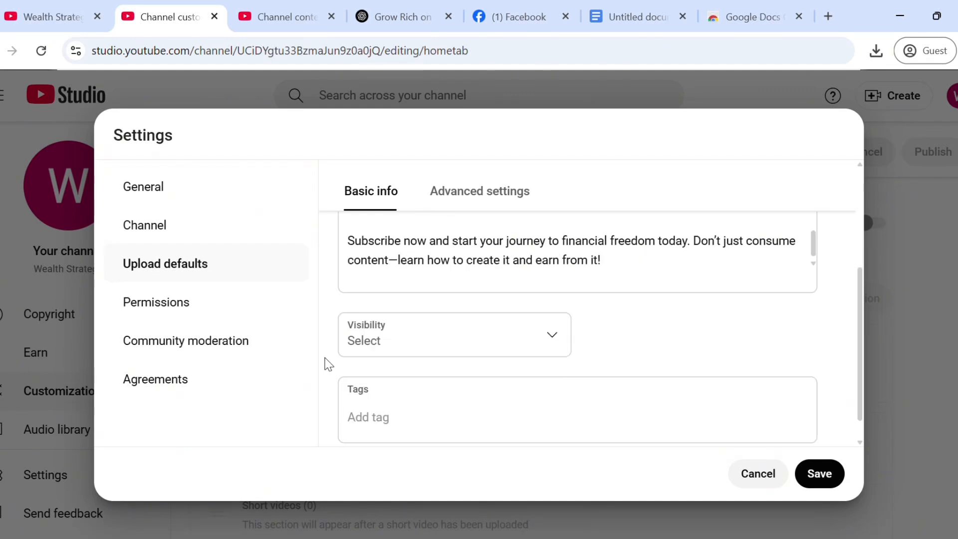
Step: Make Private the default visibility for new uploads
click(562, 342)
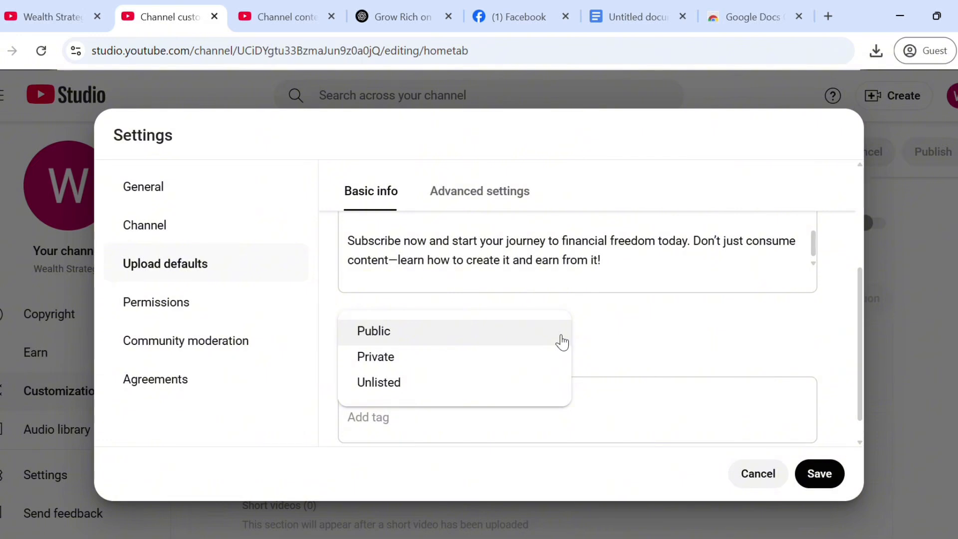
click(396, 367)
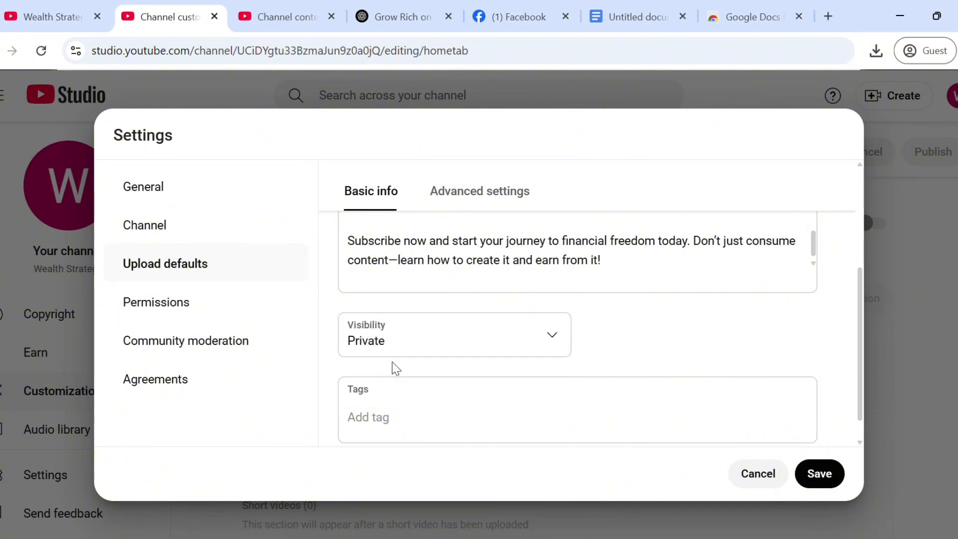
click(566, 343)
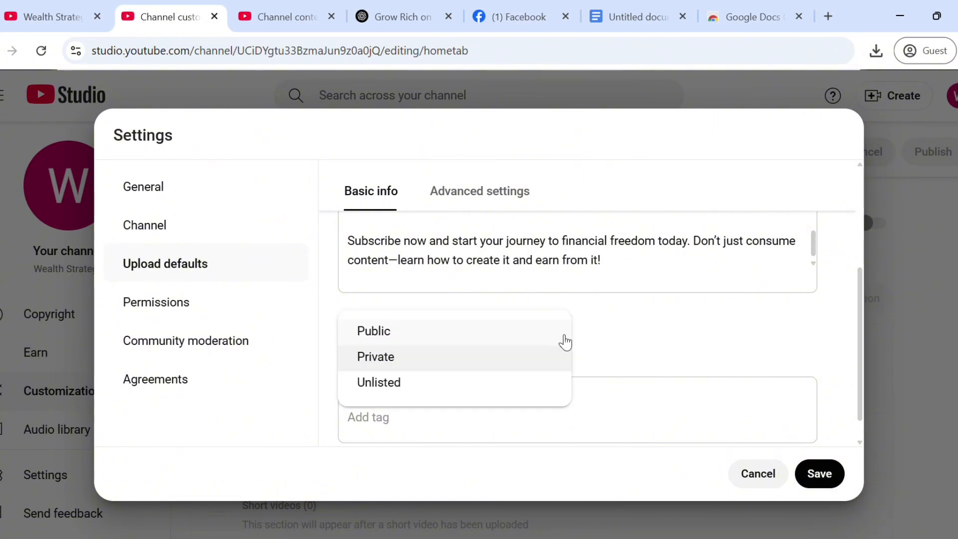
click(406, 365)
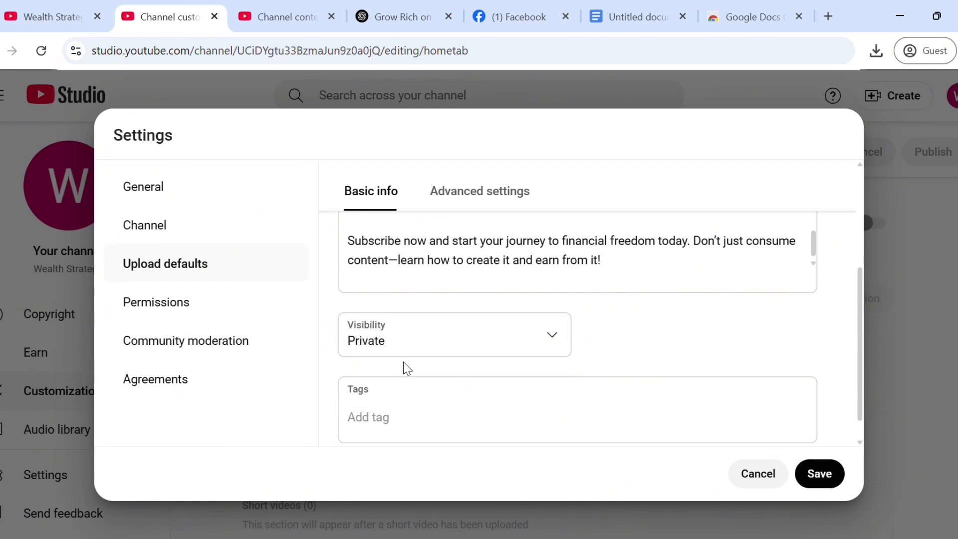
Step: Enter default tags #makemoneyonline, #makemoney, #wealthstrategies and the rest, then save
click(376, 417)
text(#)
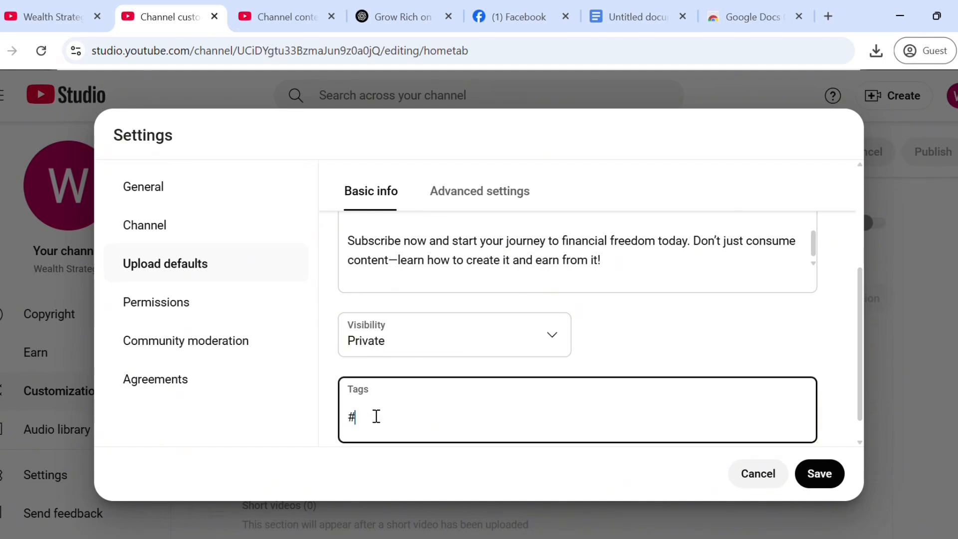
text(makemoneyonline)
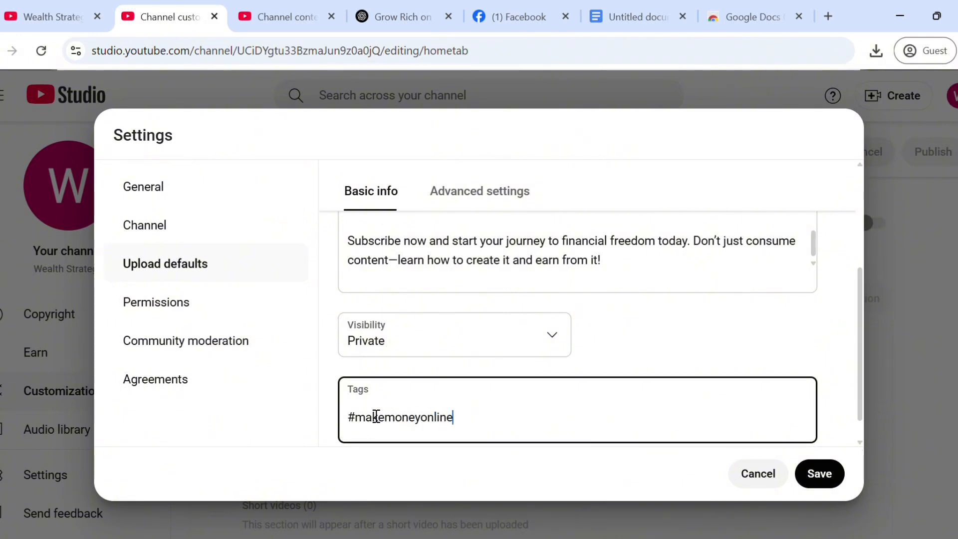
key(Return)
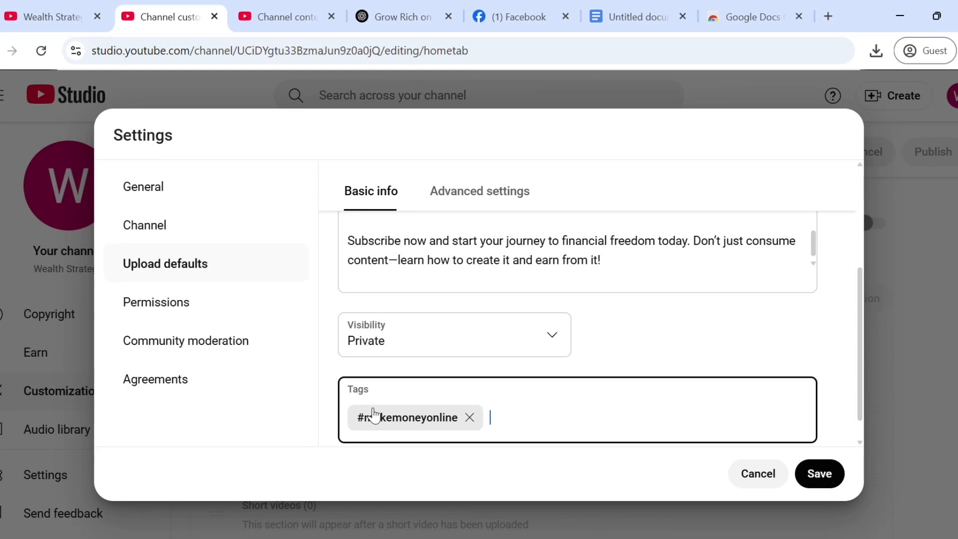
text(#makemoney)
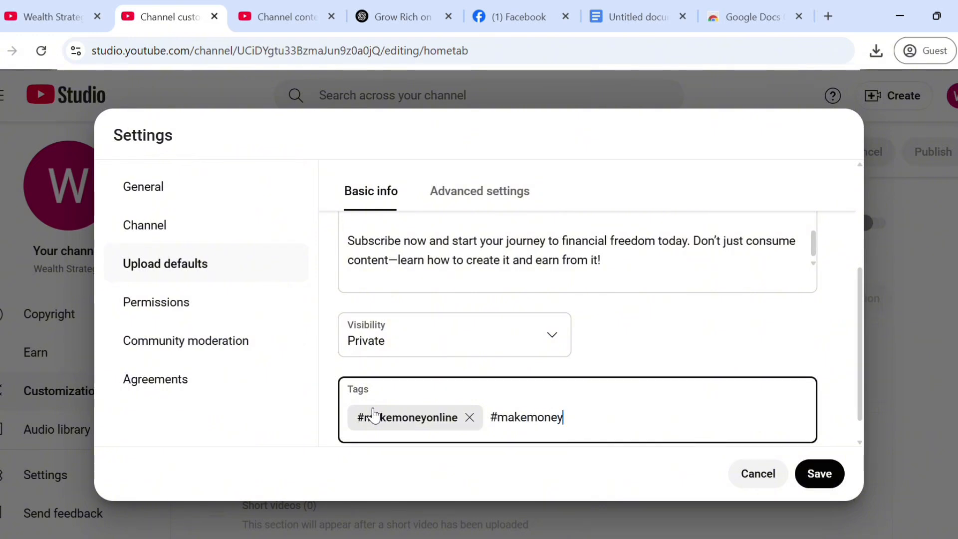
key(Return)
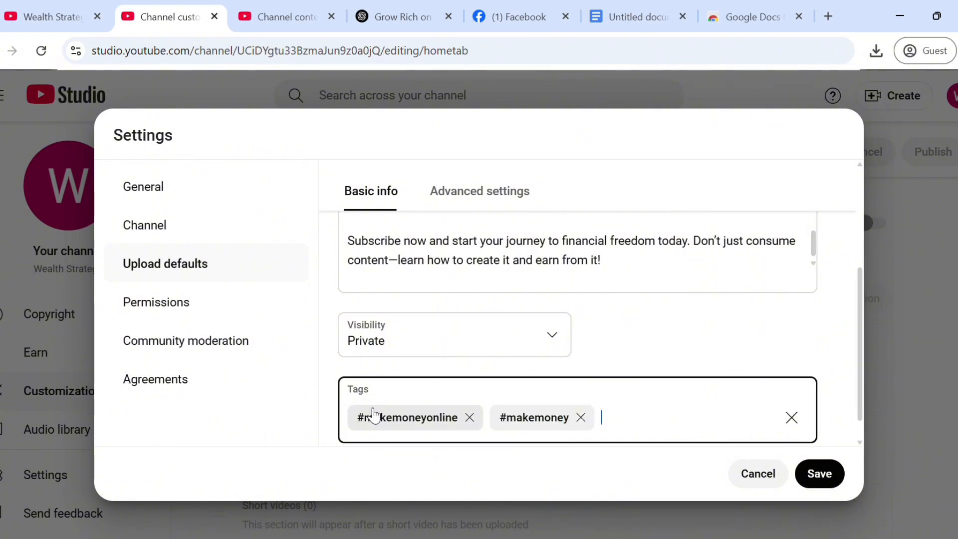
text(#wealth)
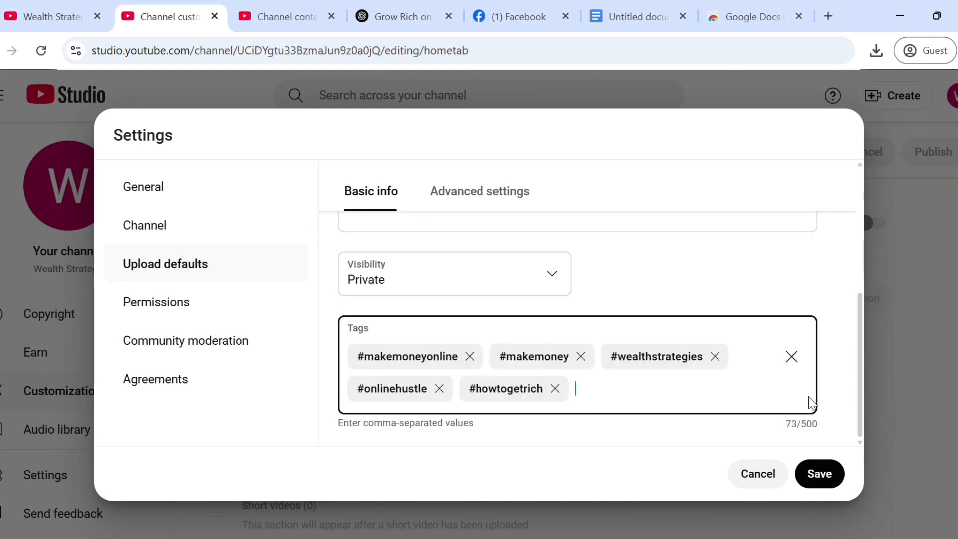
click(830, 475)
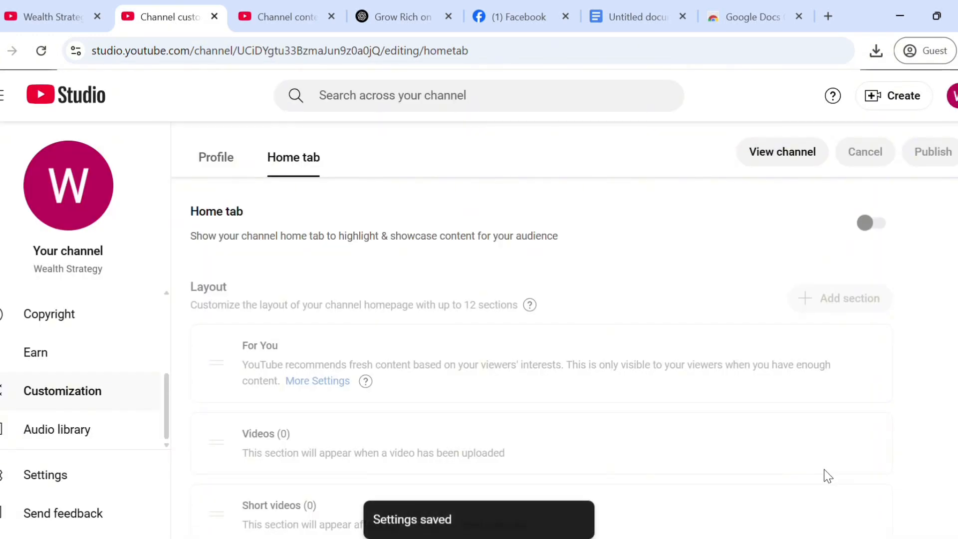
Step: Step through the General, Channel and Upload defaults settings to the Permissions section
click(45, 474)
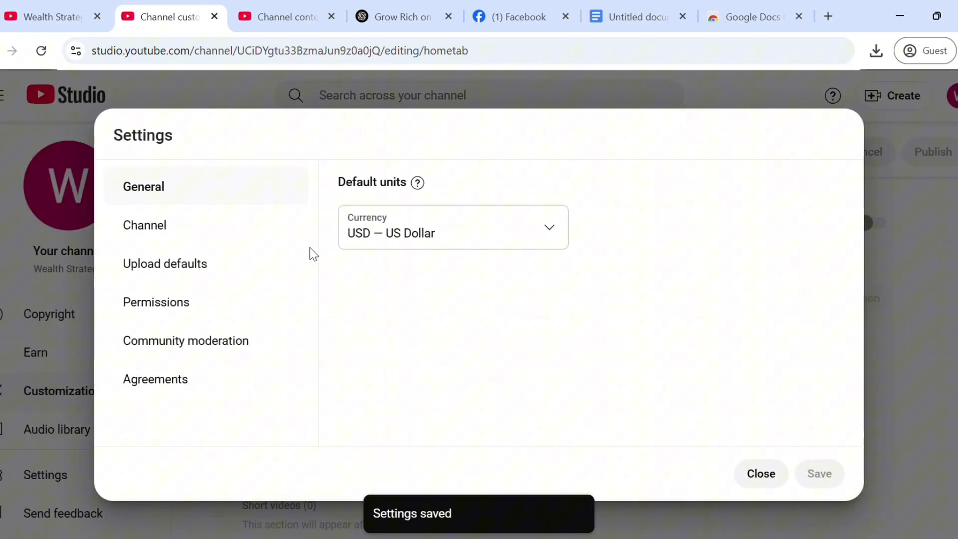
click(220, 220)
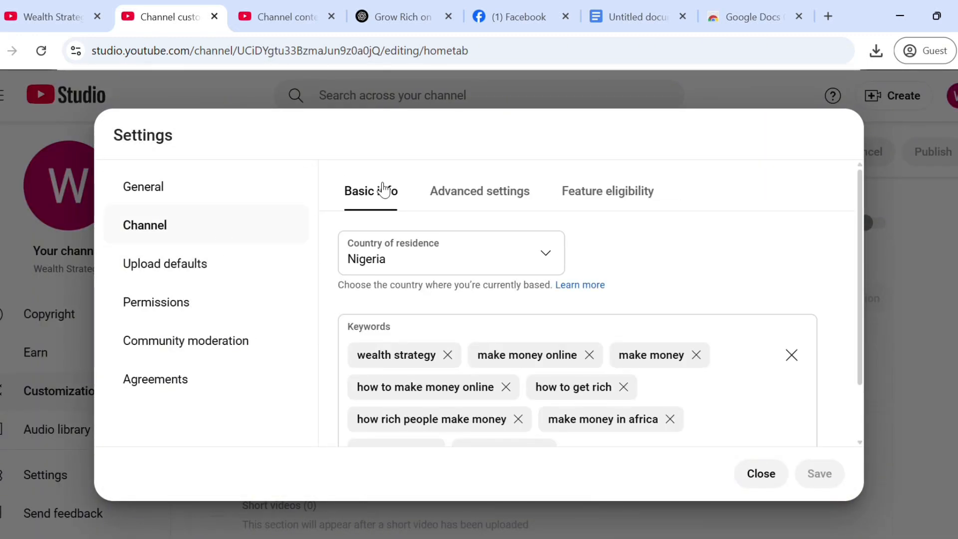
click(235, 264)
click(234, 303)
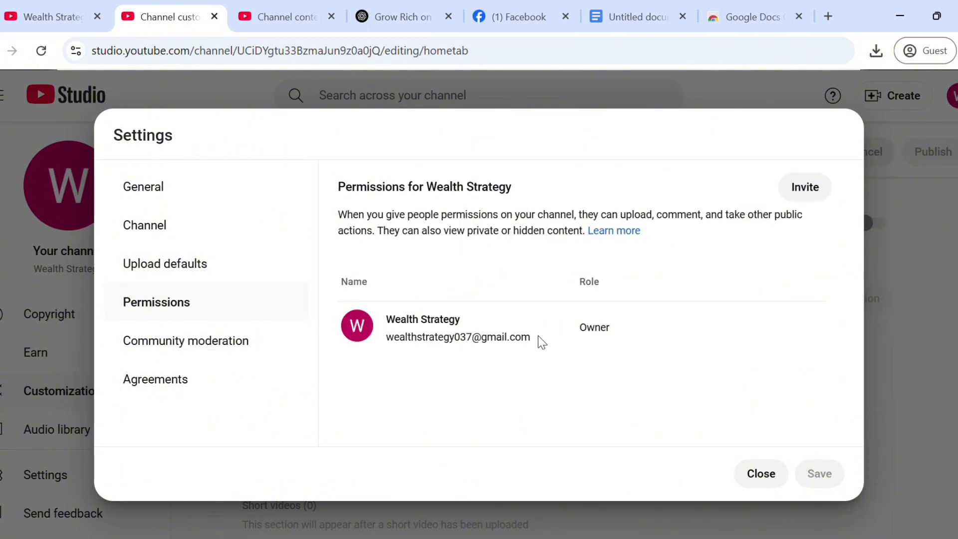
Step: Look over the access roles in the Invite dialog, then cancel without inviting anyone
click(816, 187)
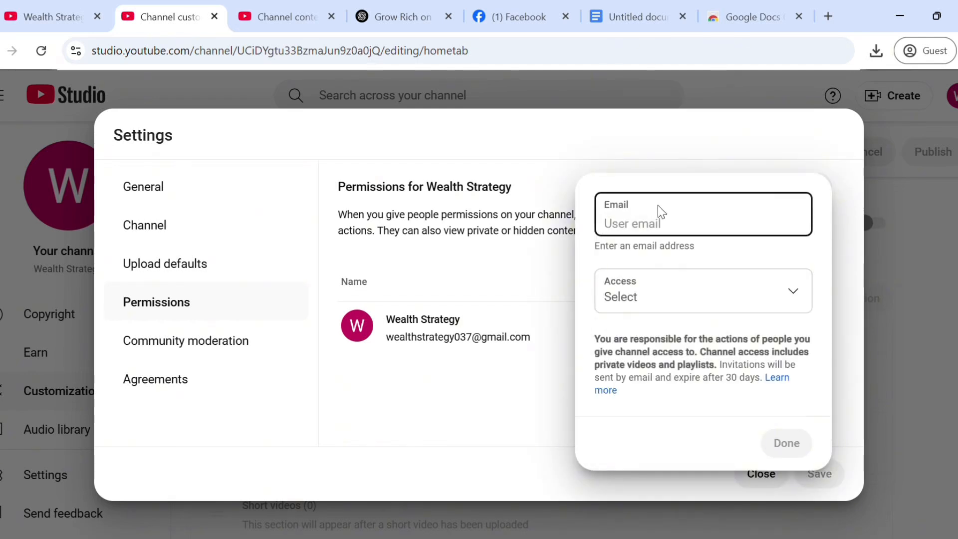
click(800, 298)
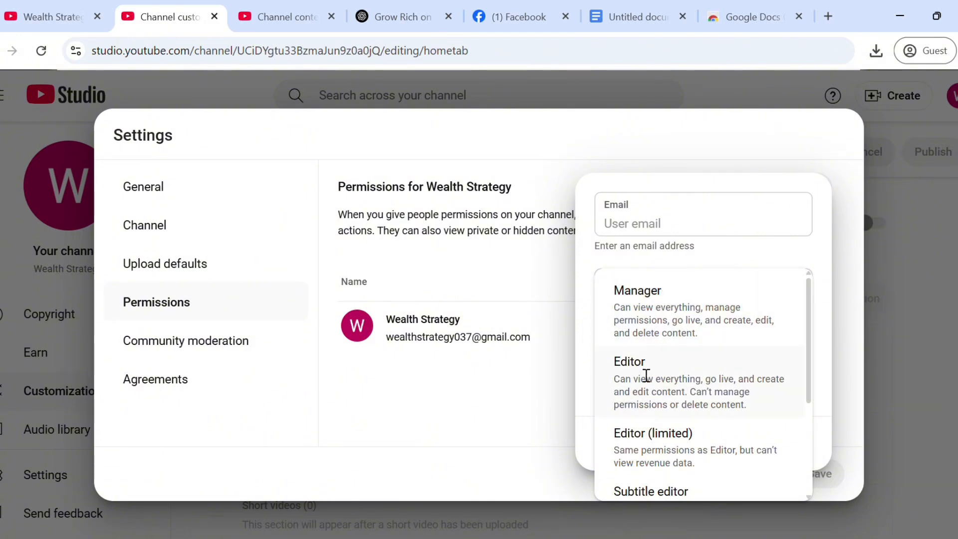
drag(811, 324, 826, 422)
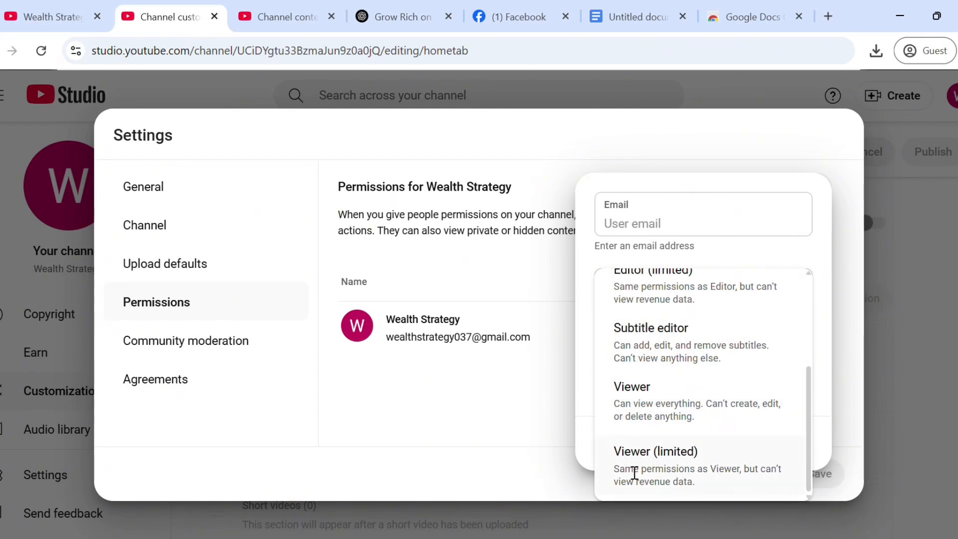
click(492, 400)
click(491, 401)
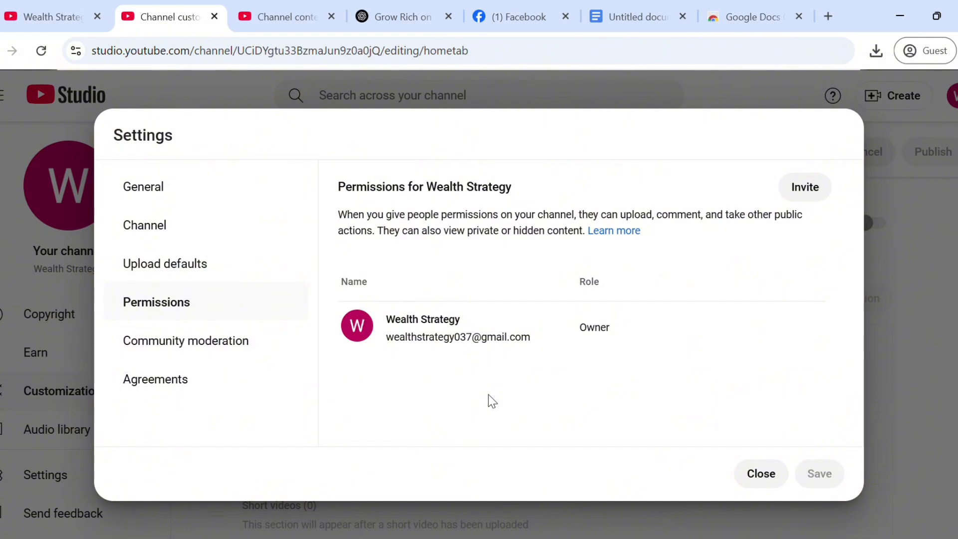
Step: Go to Community moderation, dismiss the moderators tip, and view the Defaults tab
click(212, 348)
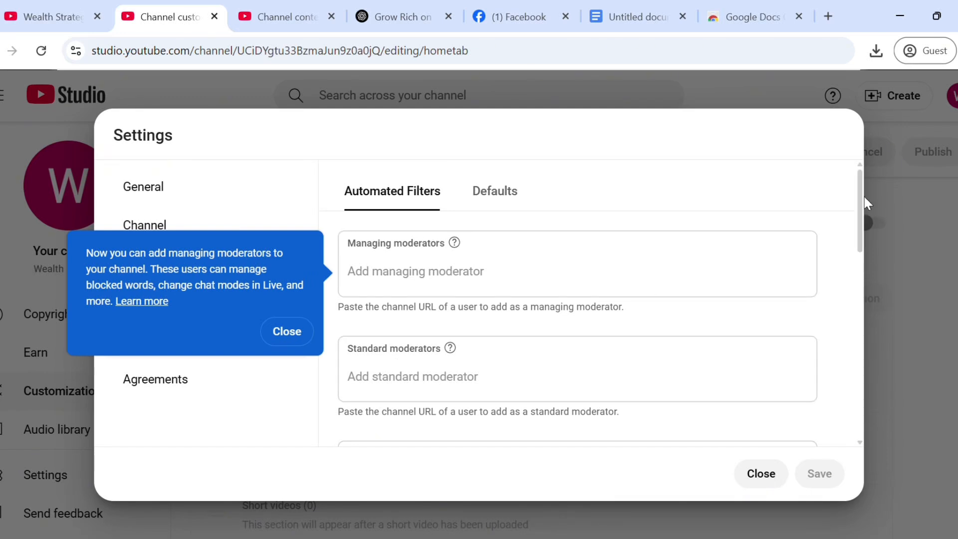
drag(858, 192, 885, 370)
click(284, 338)
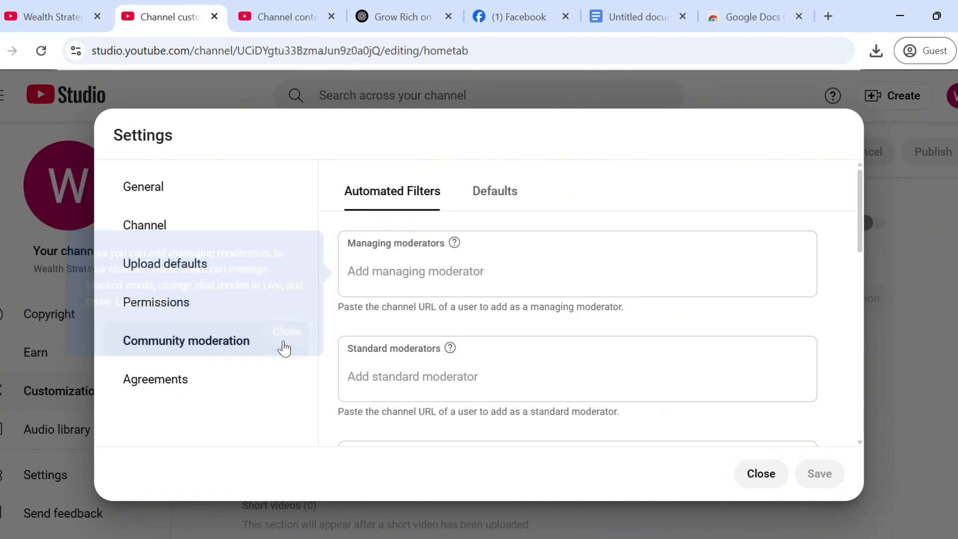
click(502, 199)
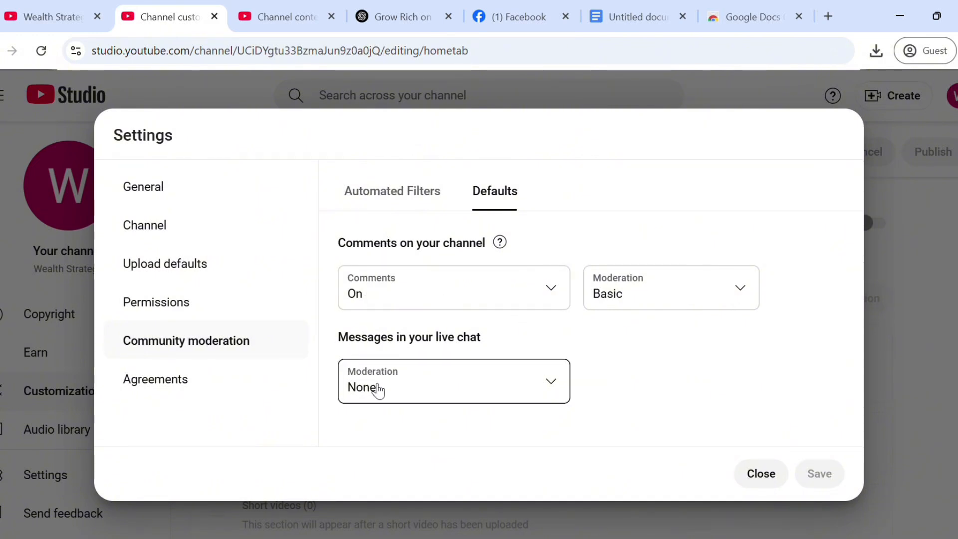
Step: Set live chat moderation to Basic, keep comment moderation Basic, and save
click(555, 386)
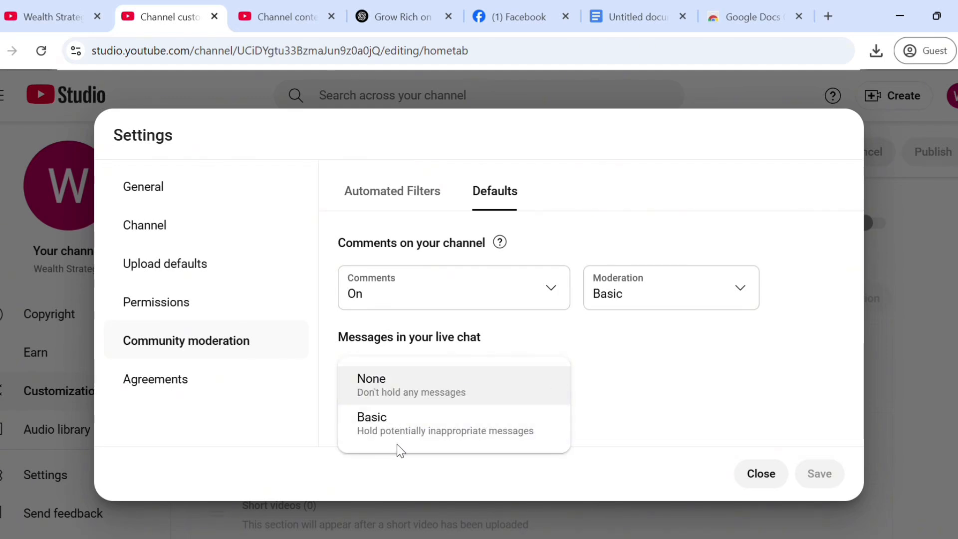
click(517, 432)
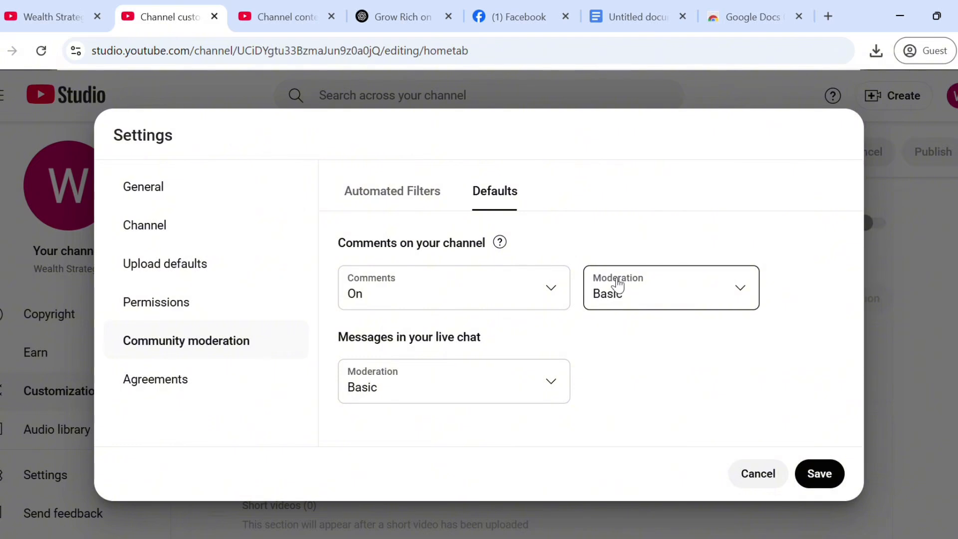
click(748, 285)
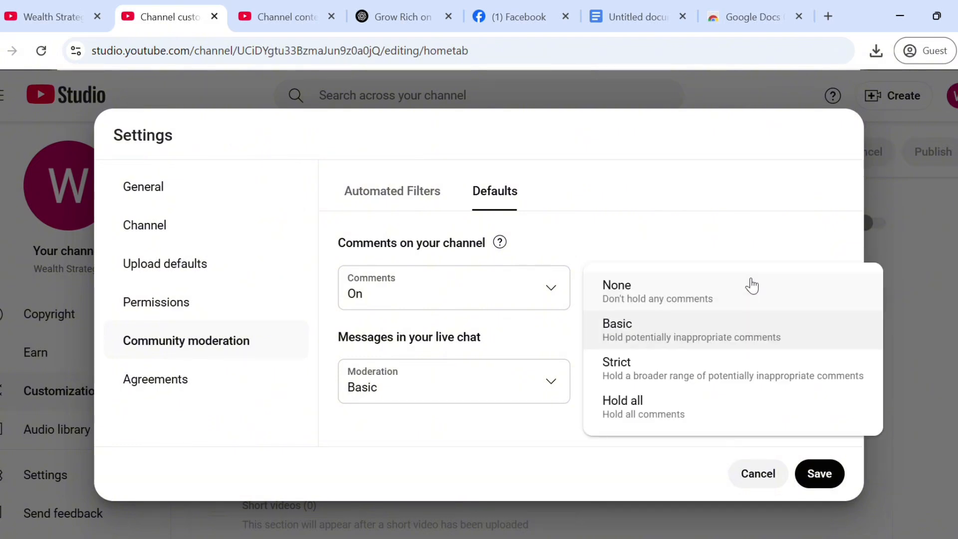
click(680, 336)
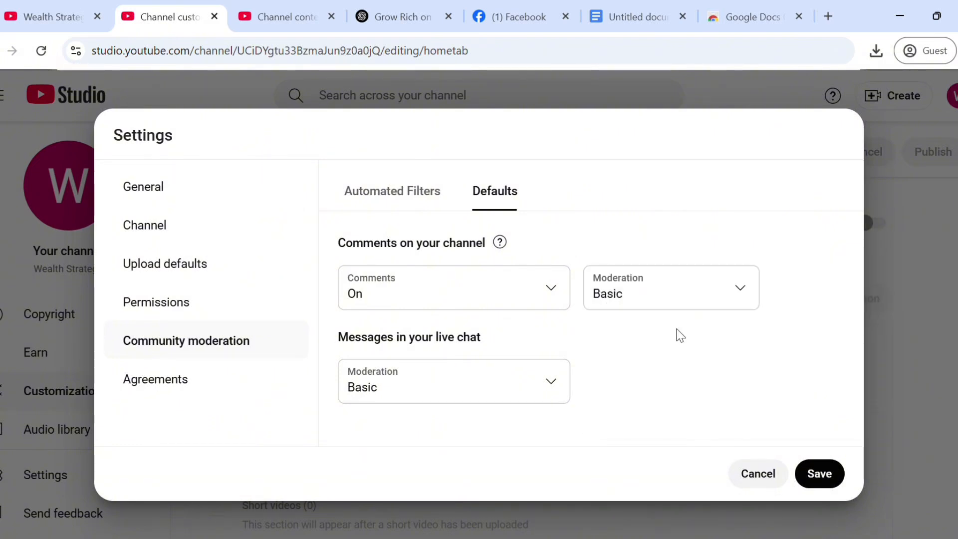
click(824, 474)
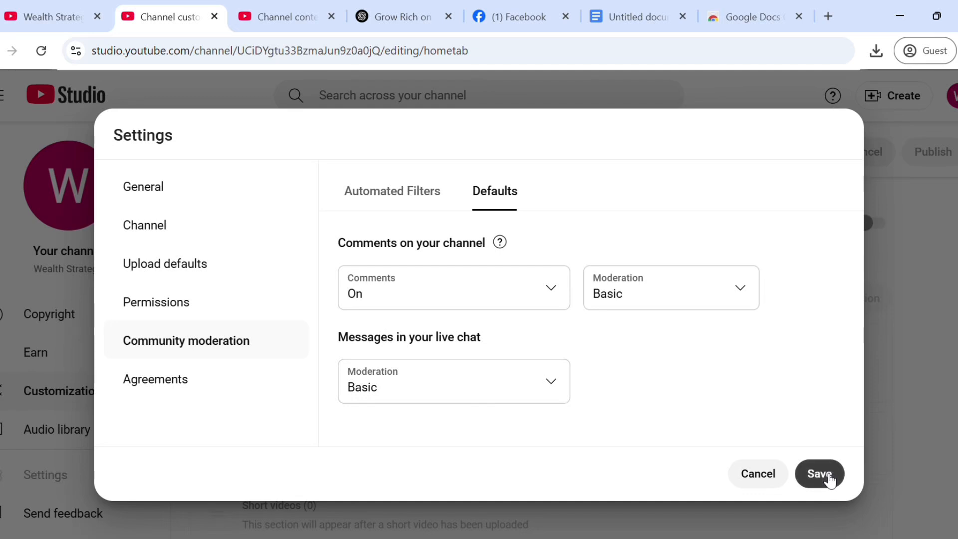
click(86, 475)
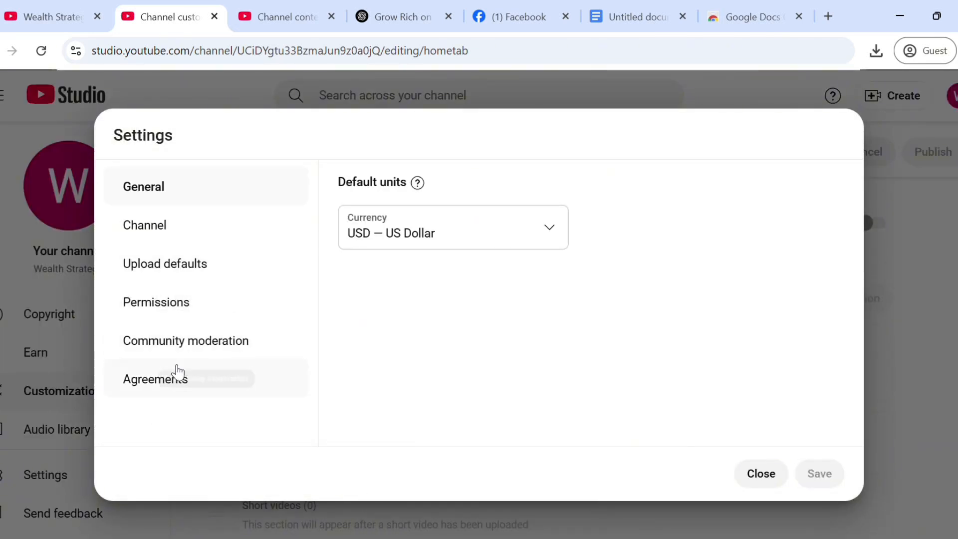
Step: From Agreements, open and scroll the 'Where to find your agreements' help article
click(172, 378)
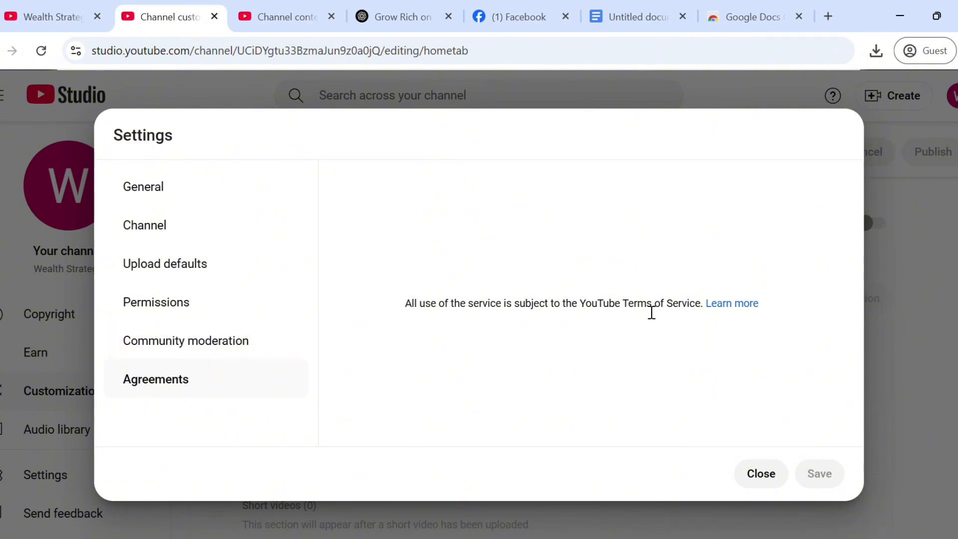
click(751, 304)
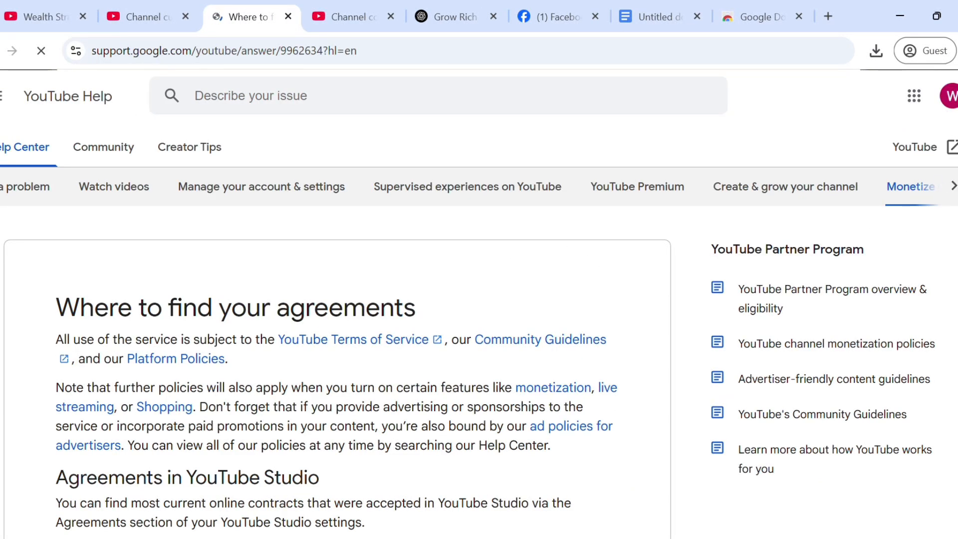
scroll(480, 329, down, 8)
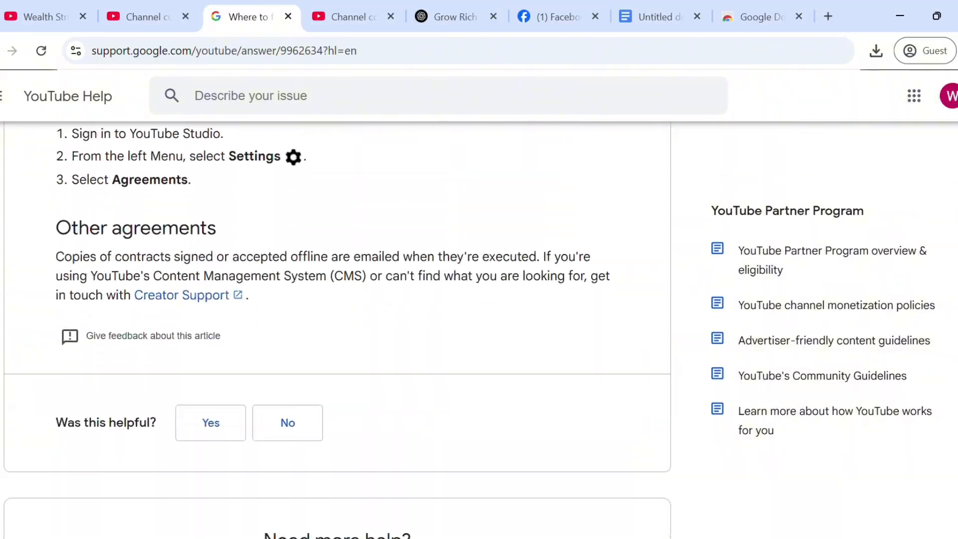